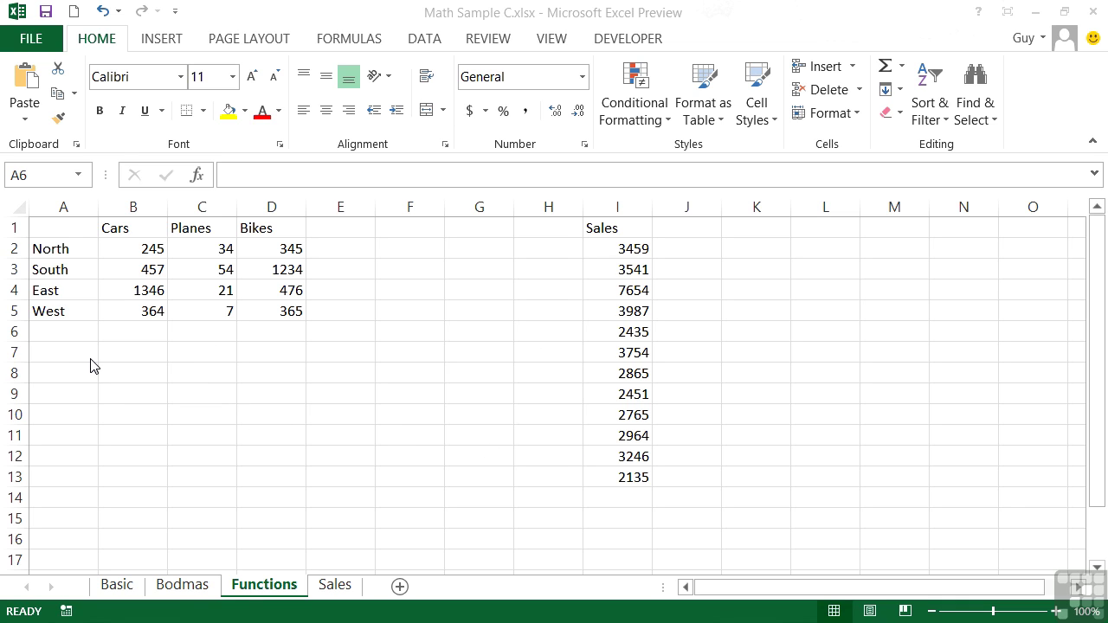
Label cell A6 as "Total" beneath the region names.
left_click(69, 330)
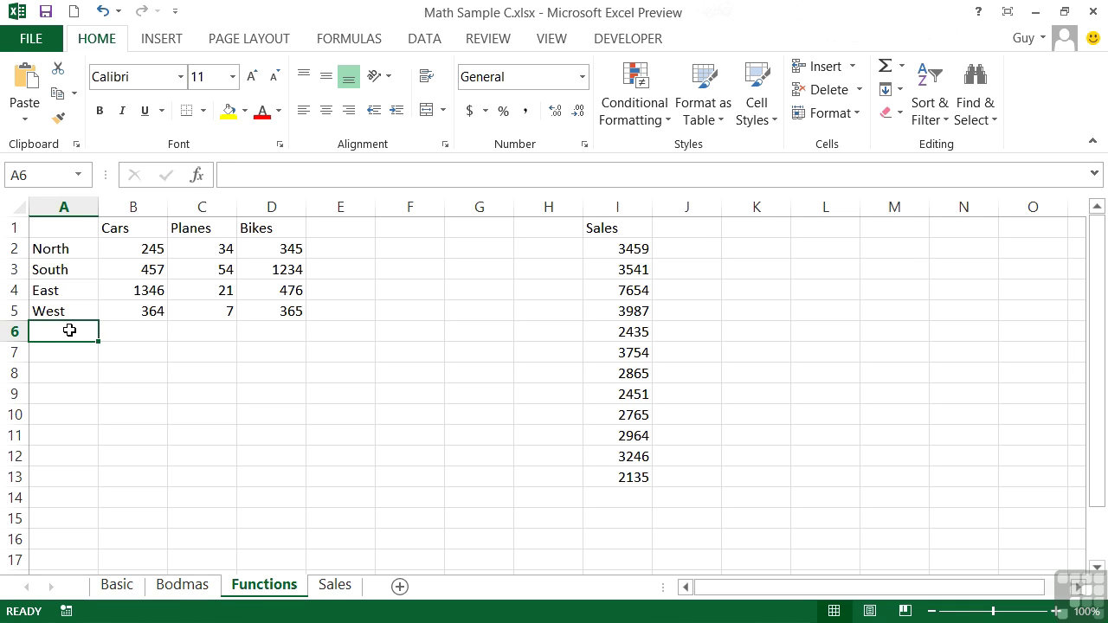
type("Total")
key("Tab")
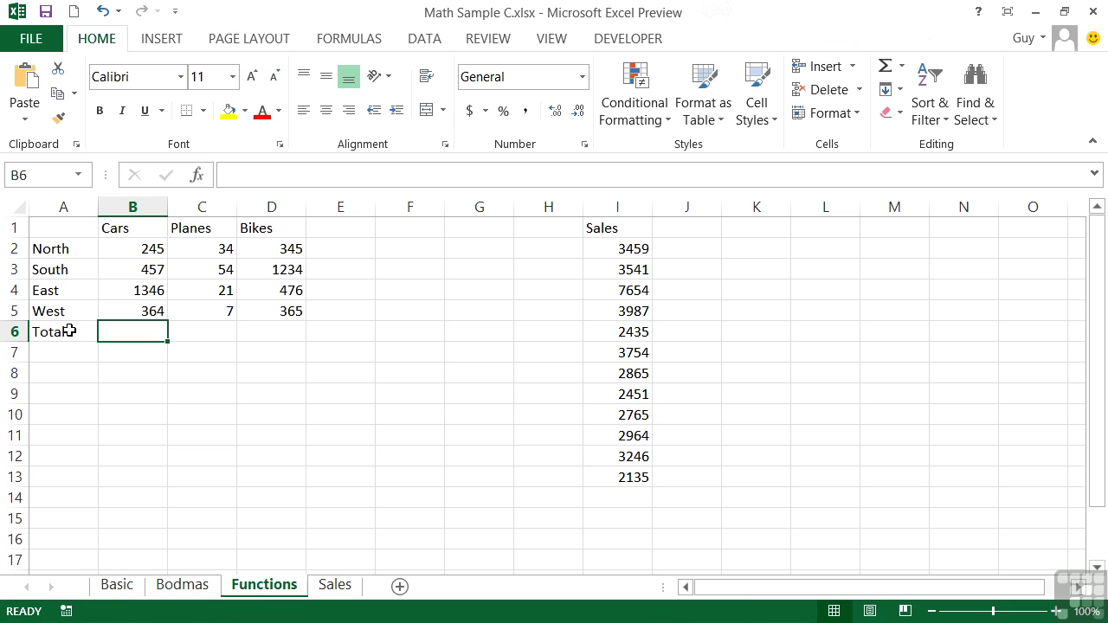
Add up the four Cars values in B6 with the formula =B2+B3+B4+B5.
type("=")
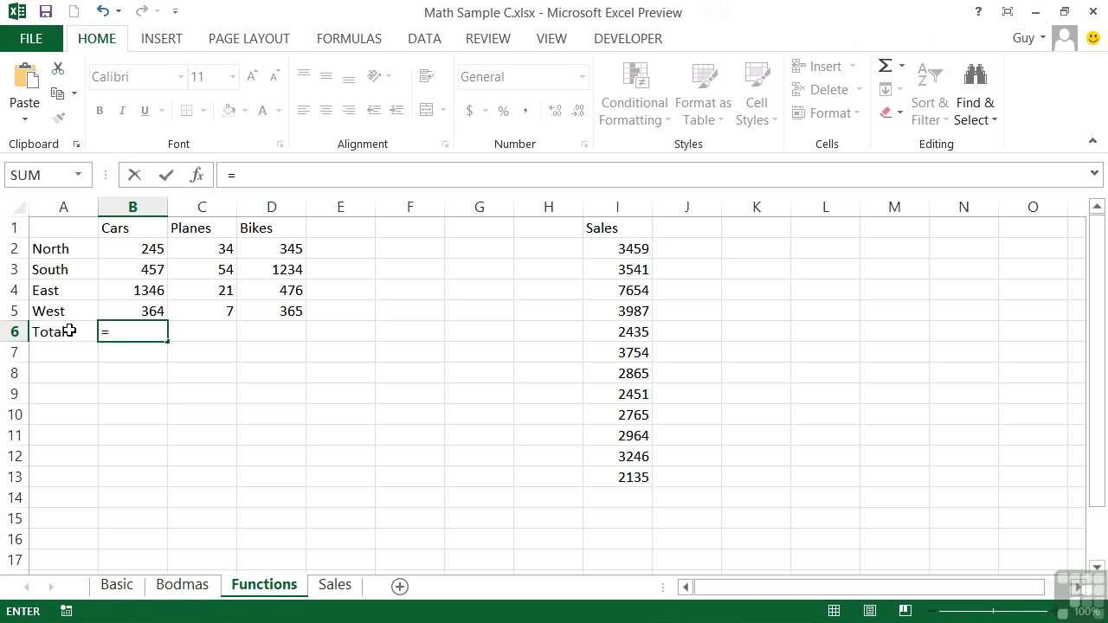
left_click(139, 248)
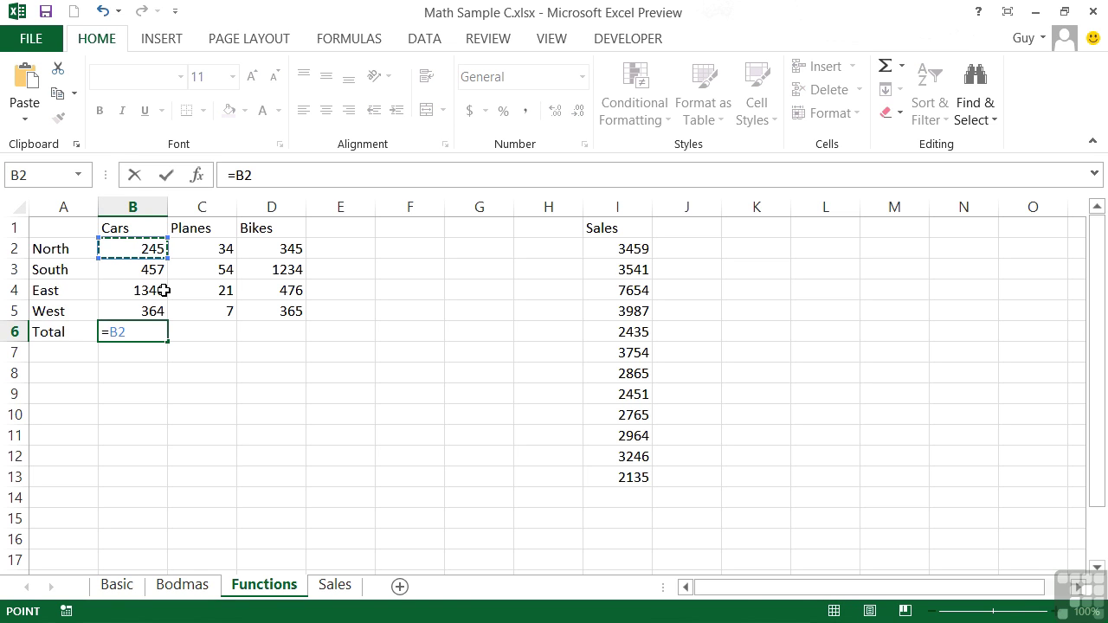
type("+")
left_click(141, 273)
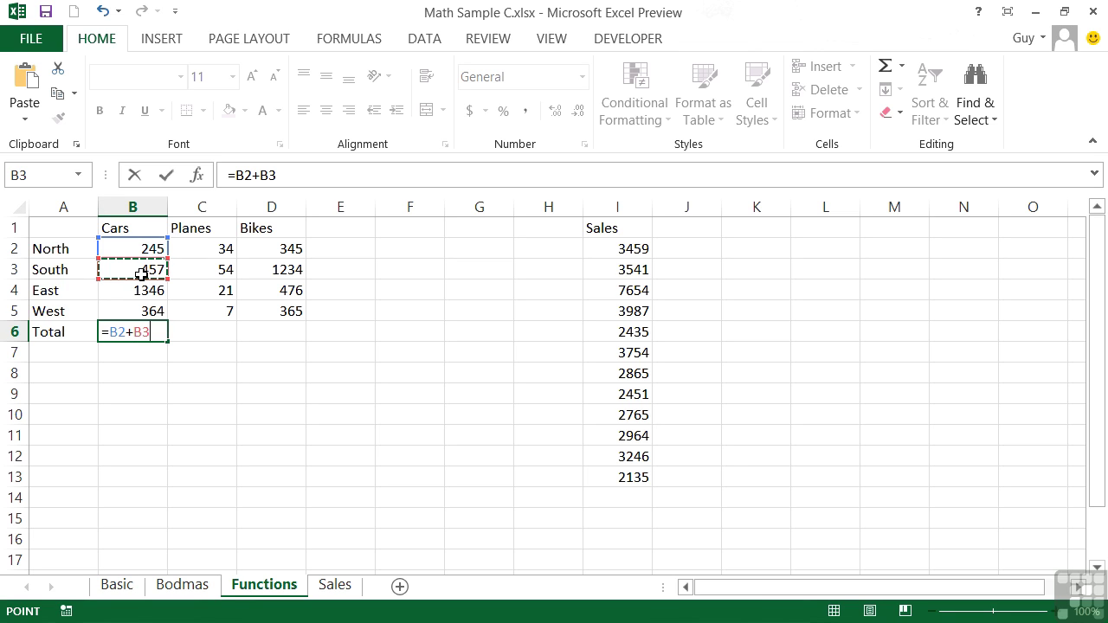
type("+")
left_click(136, 284)
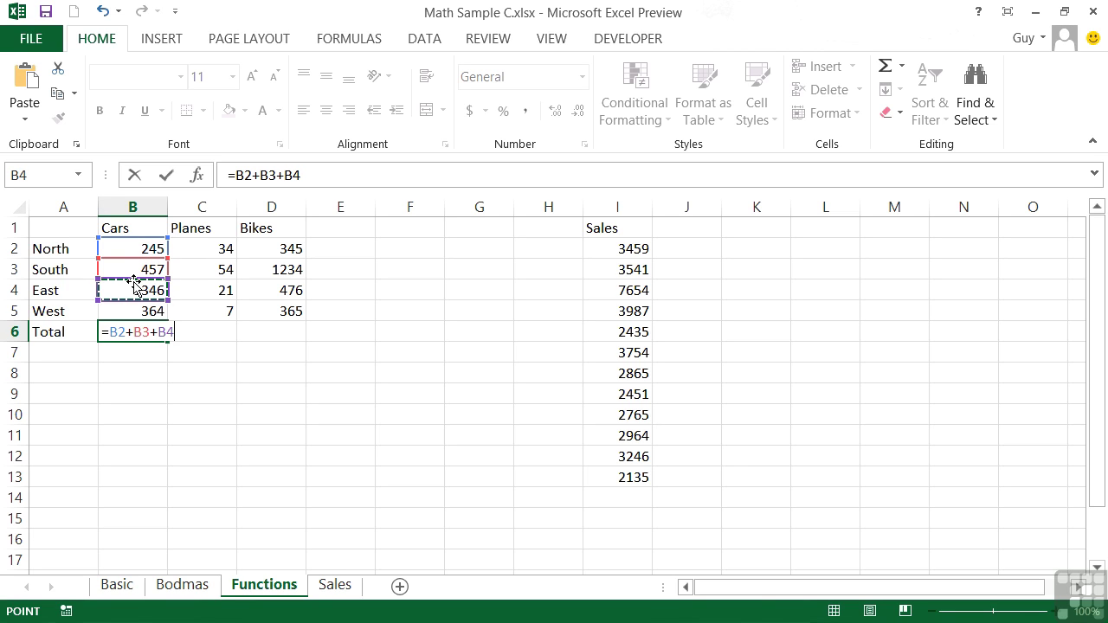
type("+")
left_click(127, 306)
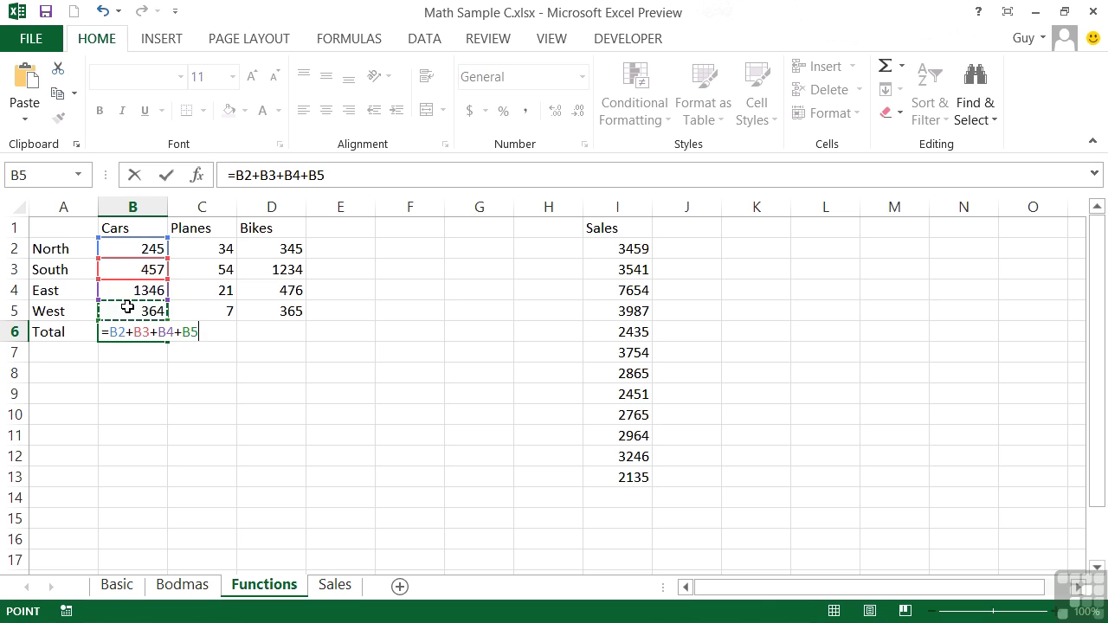
key("Return")
key("Up")
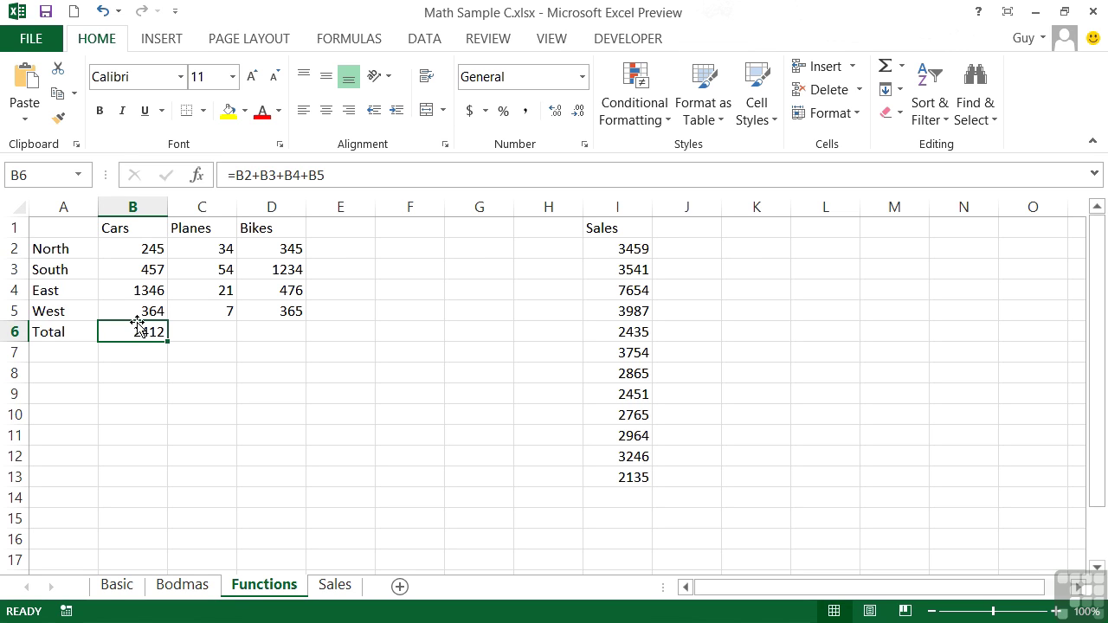
Shorten the formula in B6 to the range reference =B2:B5.
double_click(151, 333)
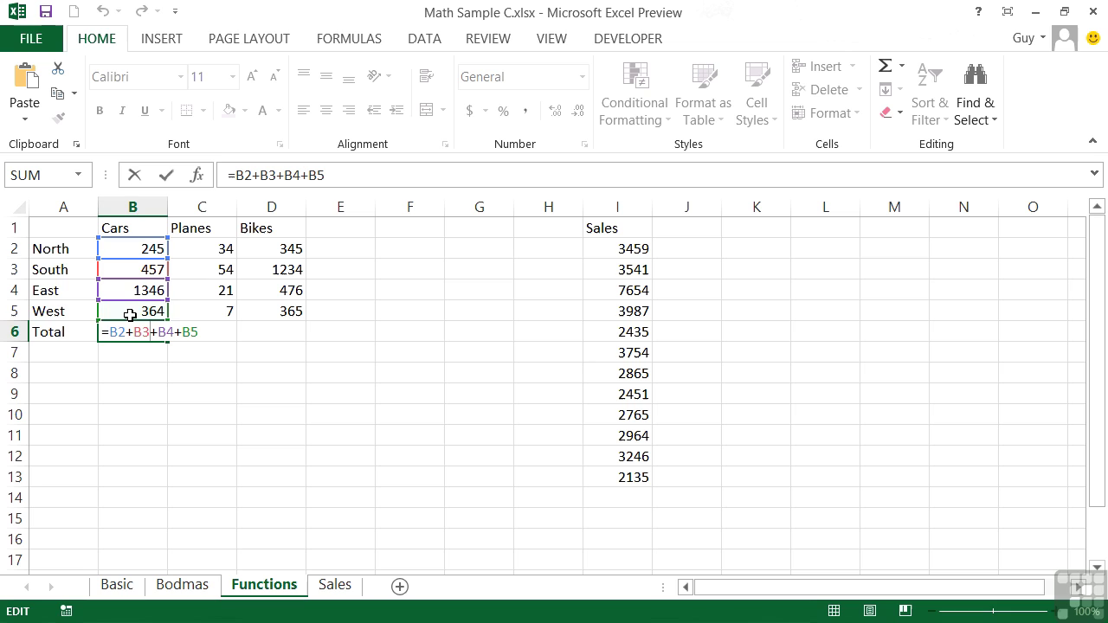
left_click_drag(126, 333, 179, 330)
type(":")
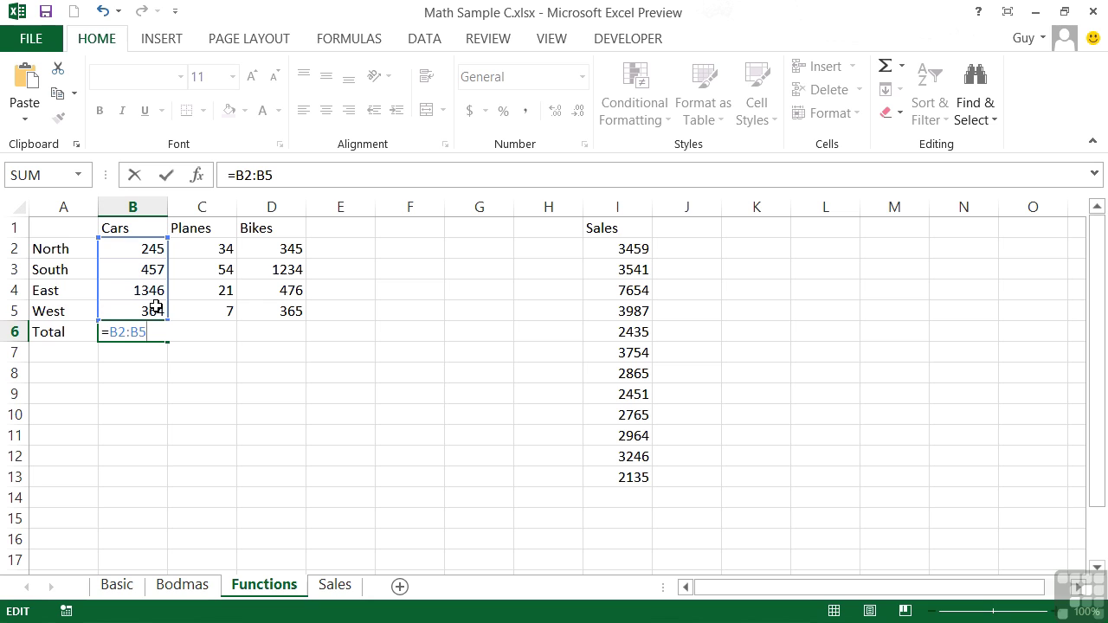
key("Return")
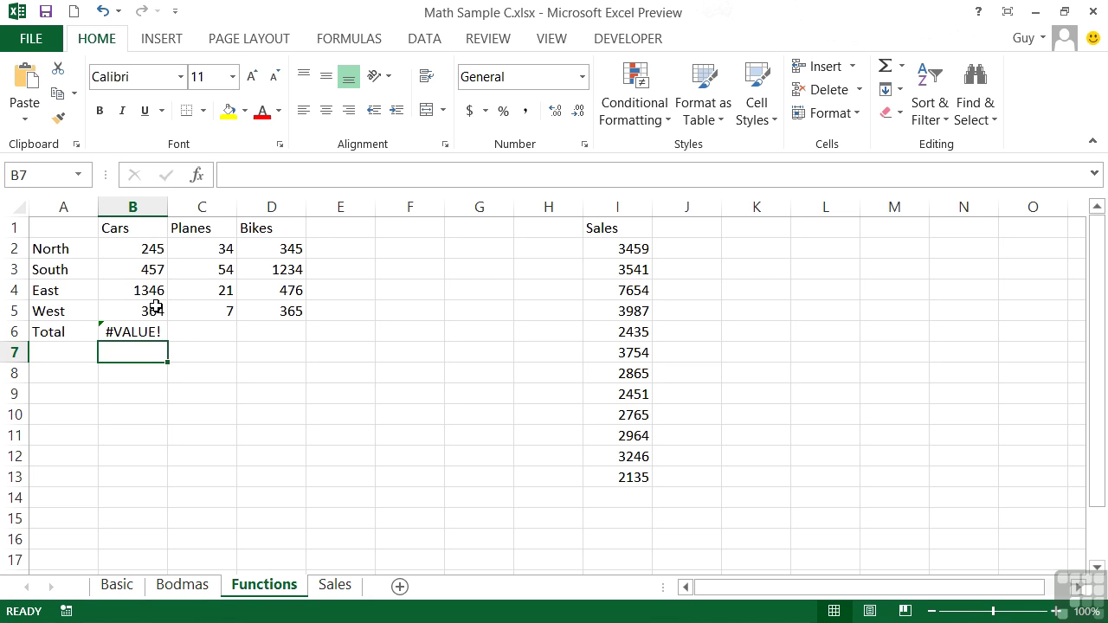
key("Up")
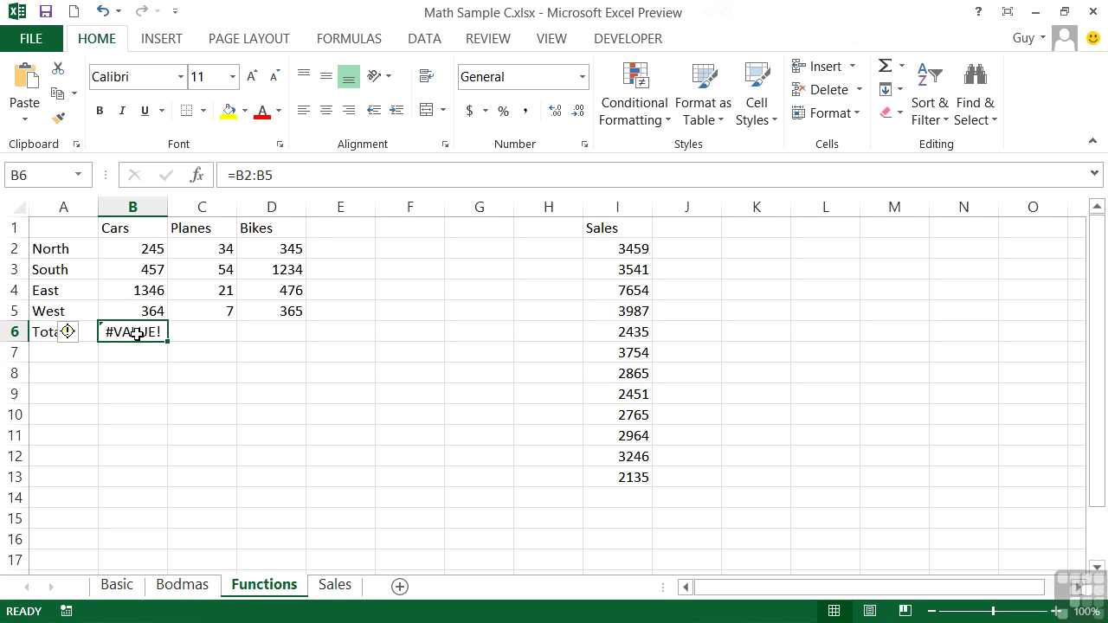
Wrap the range in B6 in the SUM function to make =SUM(B2:B5), and inspect the finished formula.
double_click(136, 328)
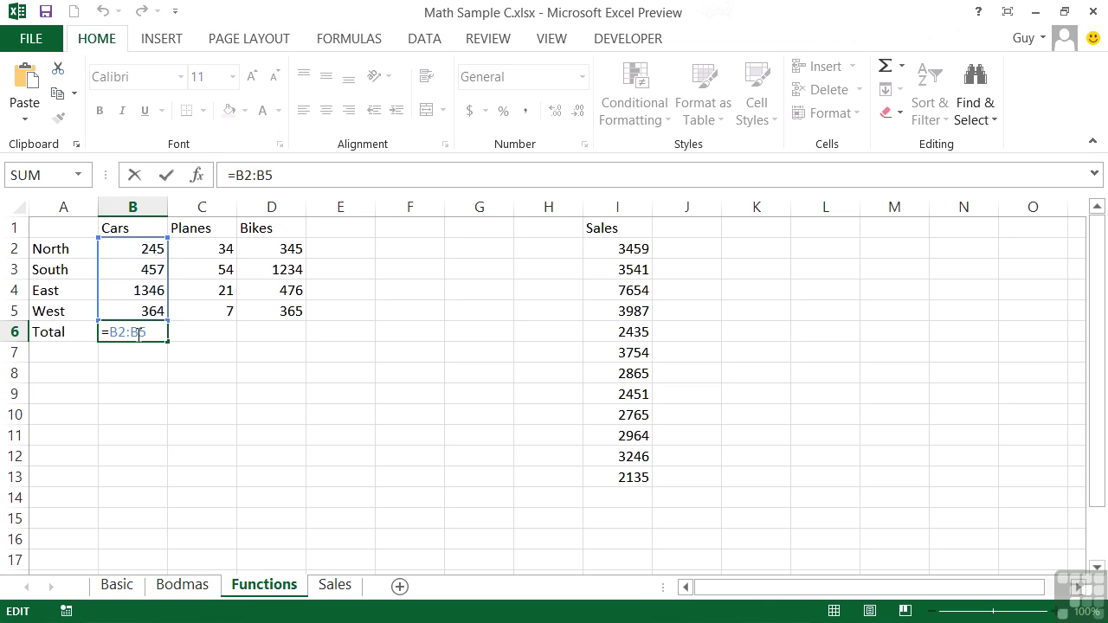
left_click(109, 331)
type("sum")
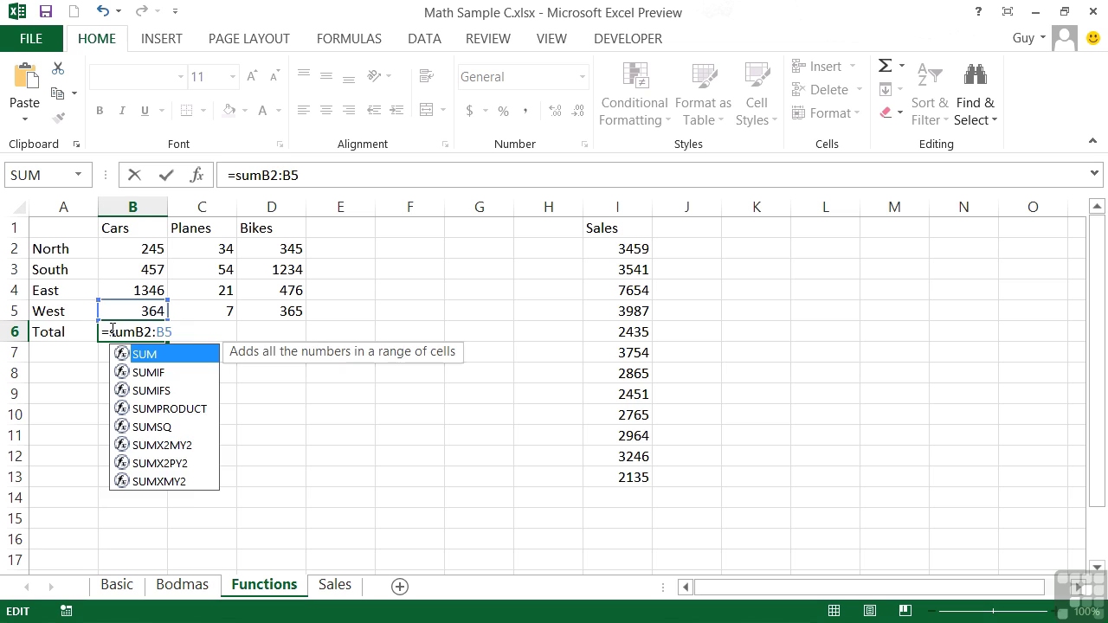
type("(")
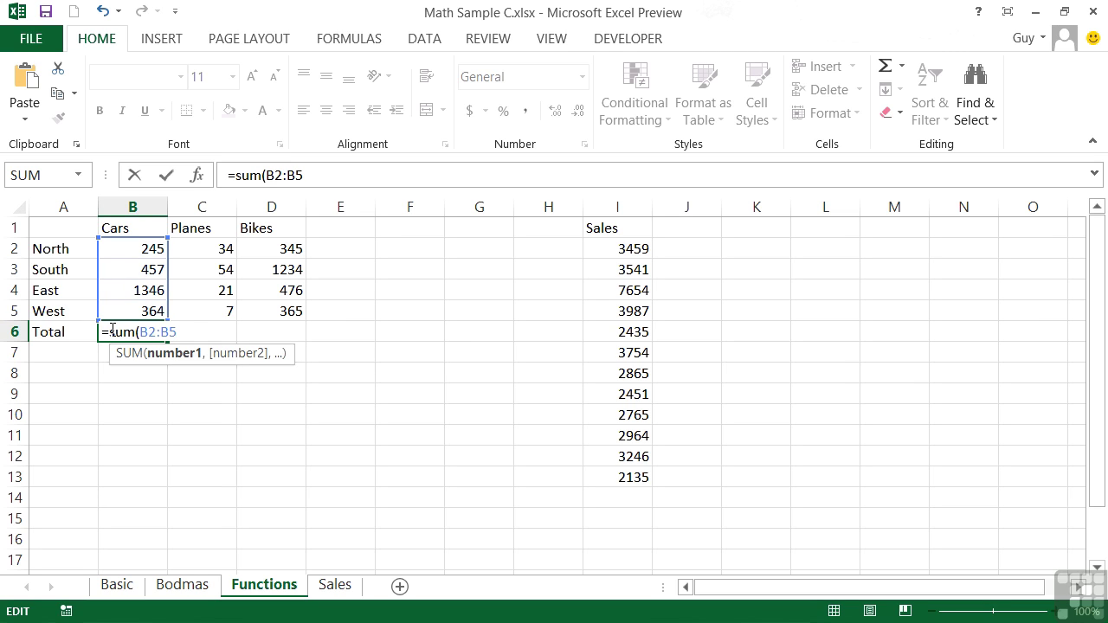
key("Right")
key("Return")
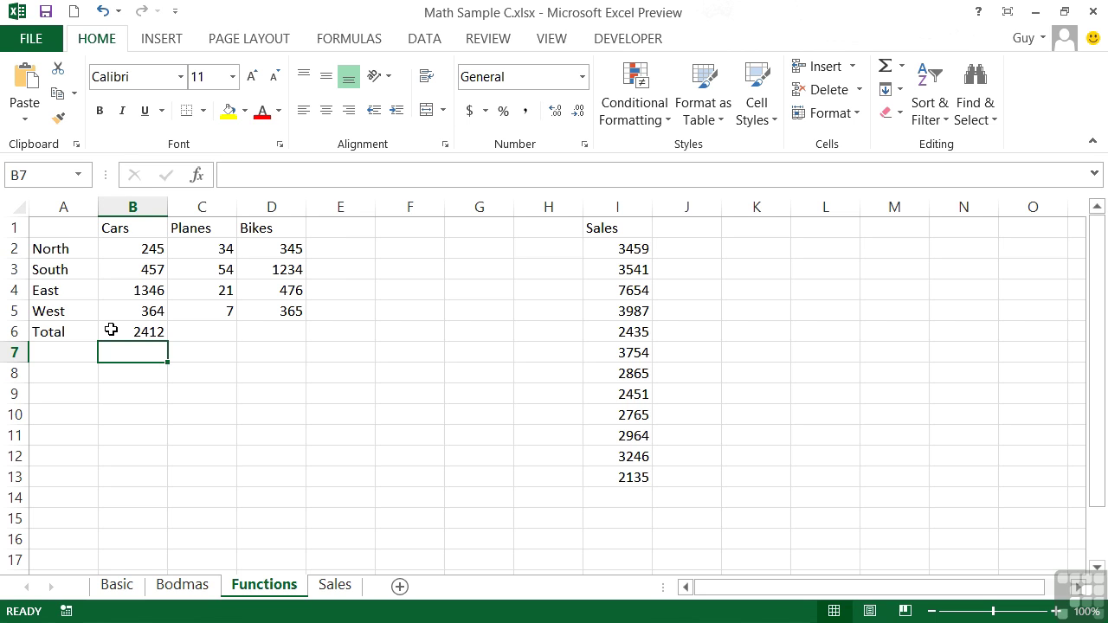
left_click(110, 329)
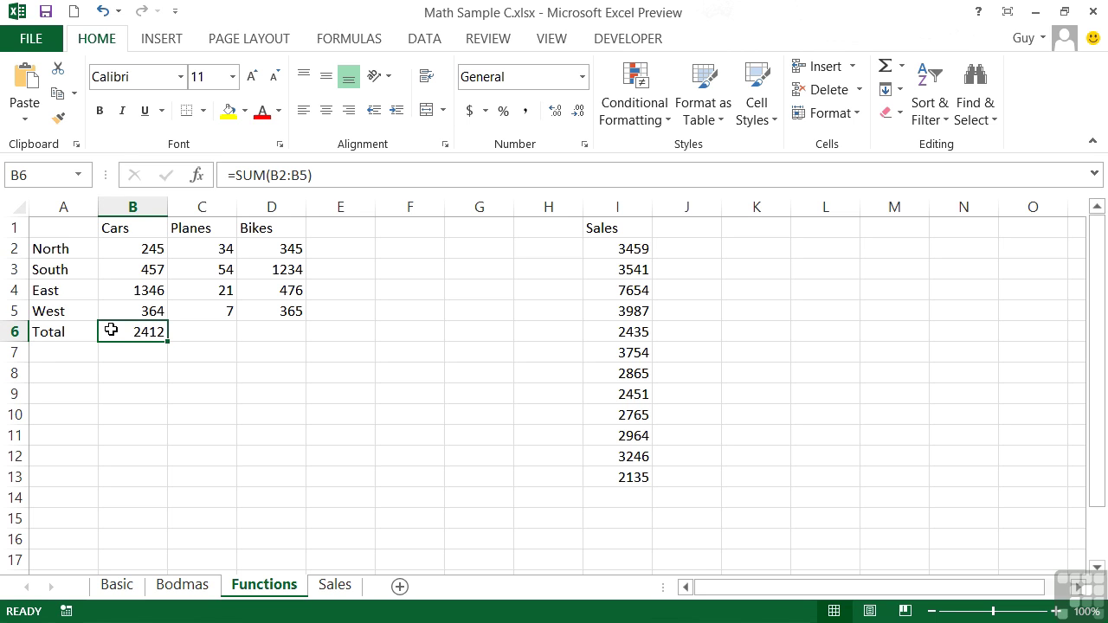
double_click(148, 332)
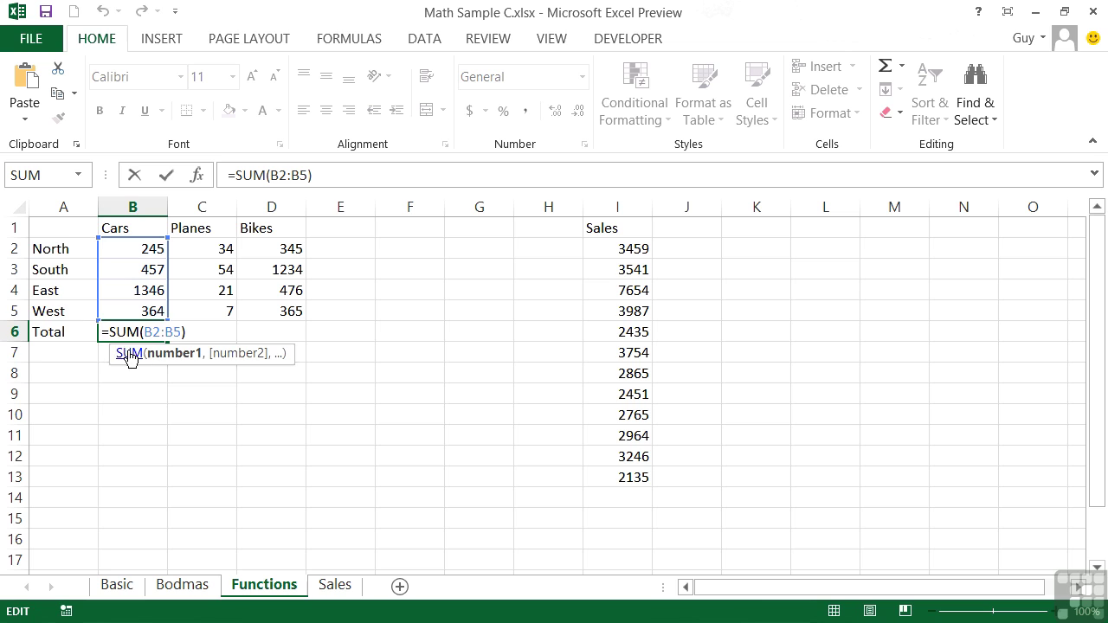
Total the Planes column in C6 with a SUM of C2:C5.
left_click(191, 331)
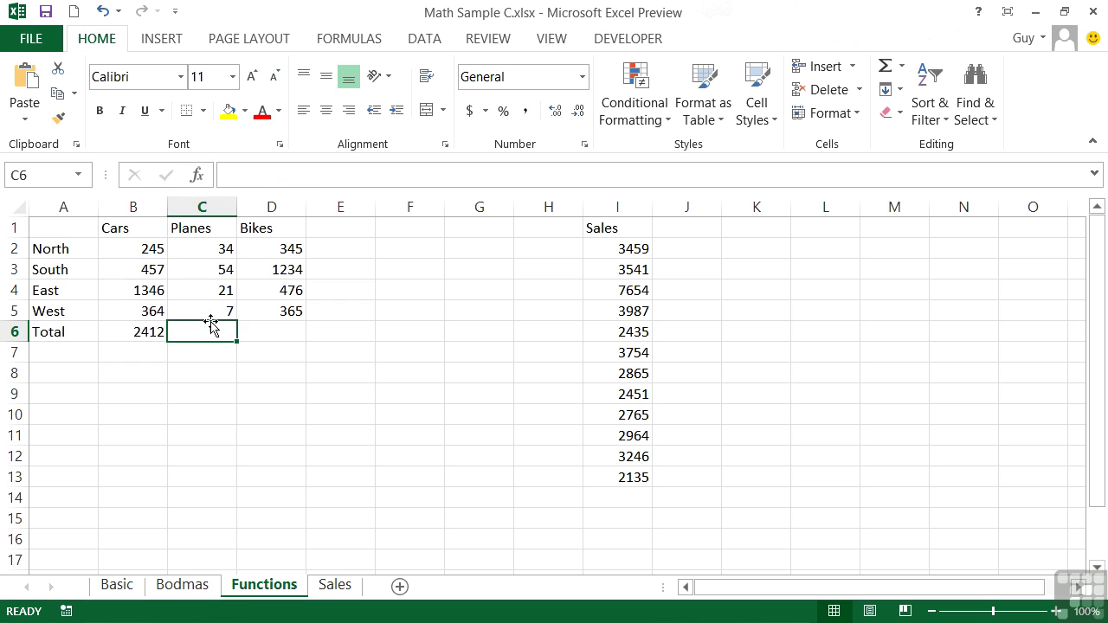
type("=sum(")
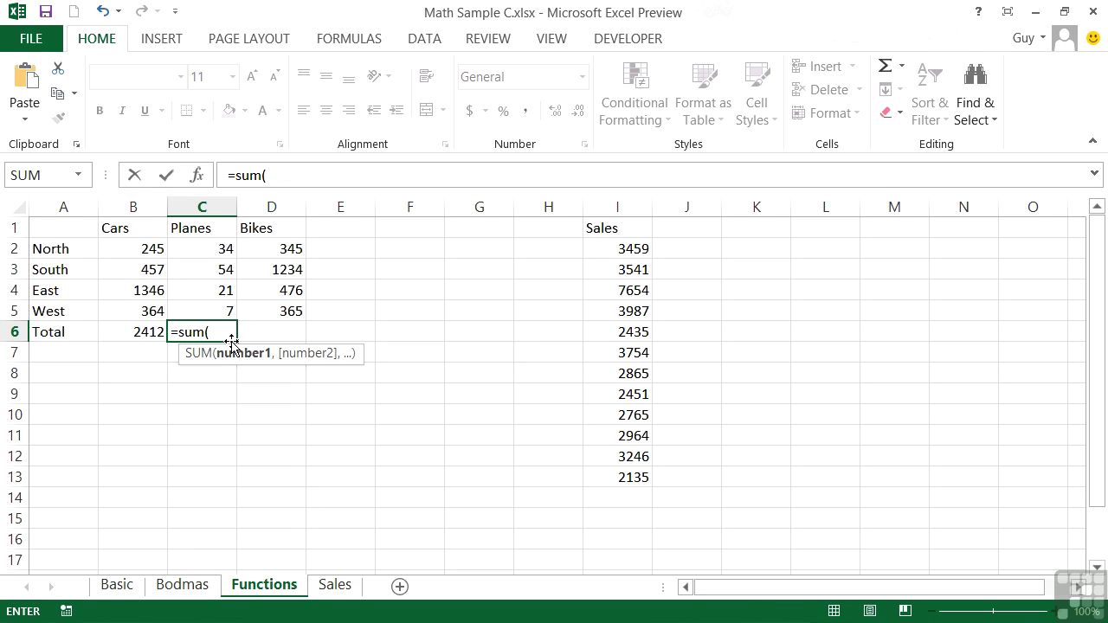
left_click_drag(207, 245, 209, 307)
key("Return")
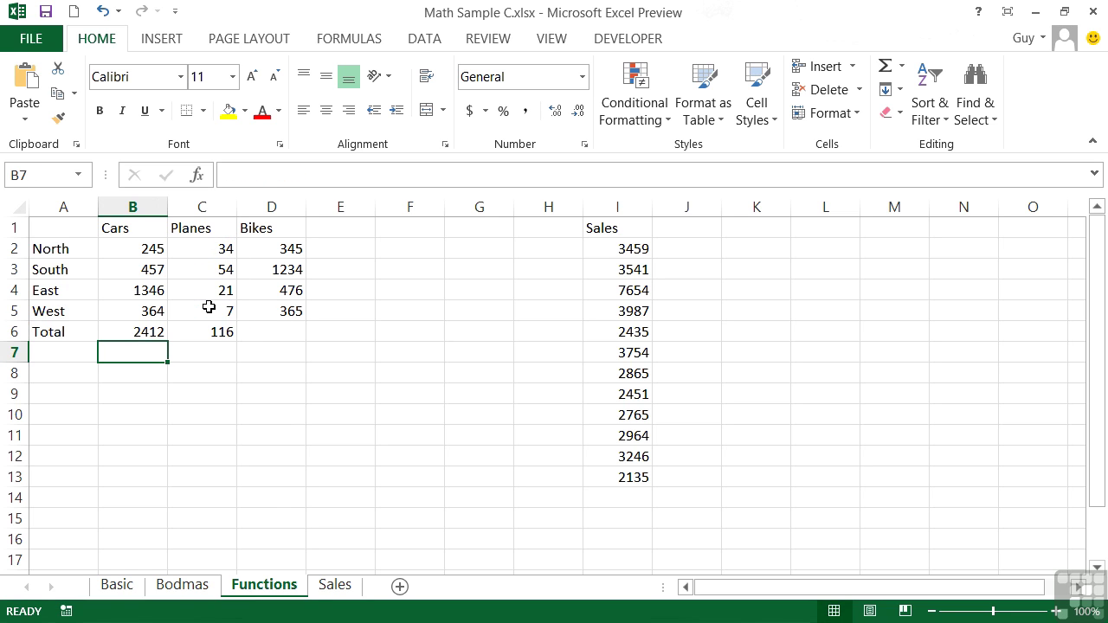
Total the Bikes column in D6 with the formula =SUM(D2:D5).
key("Up")
key("Right")
key("Right")
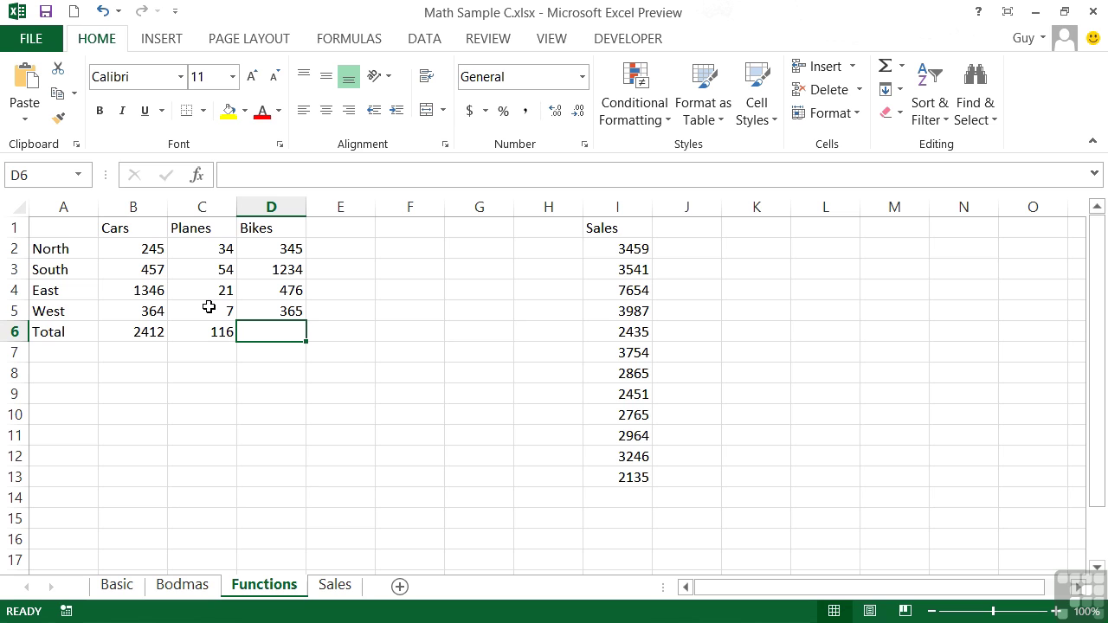
type("=")
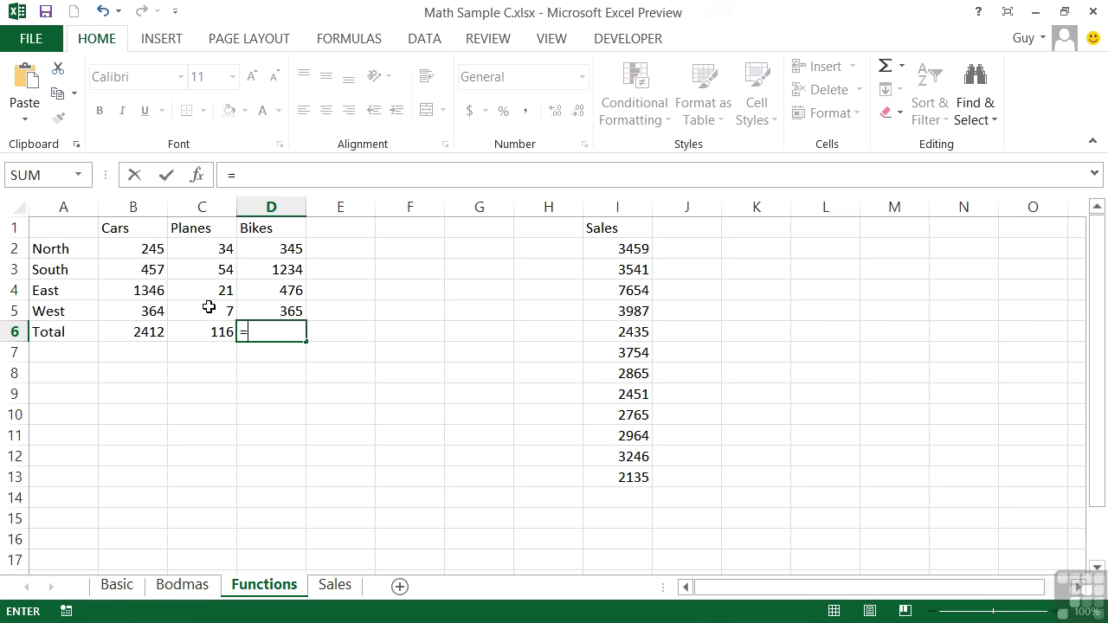
type("sum(")
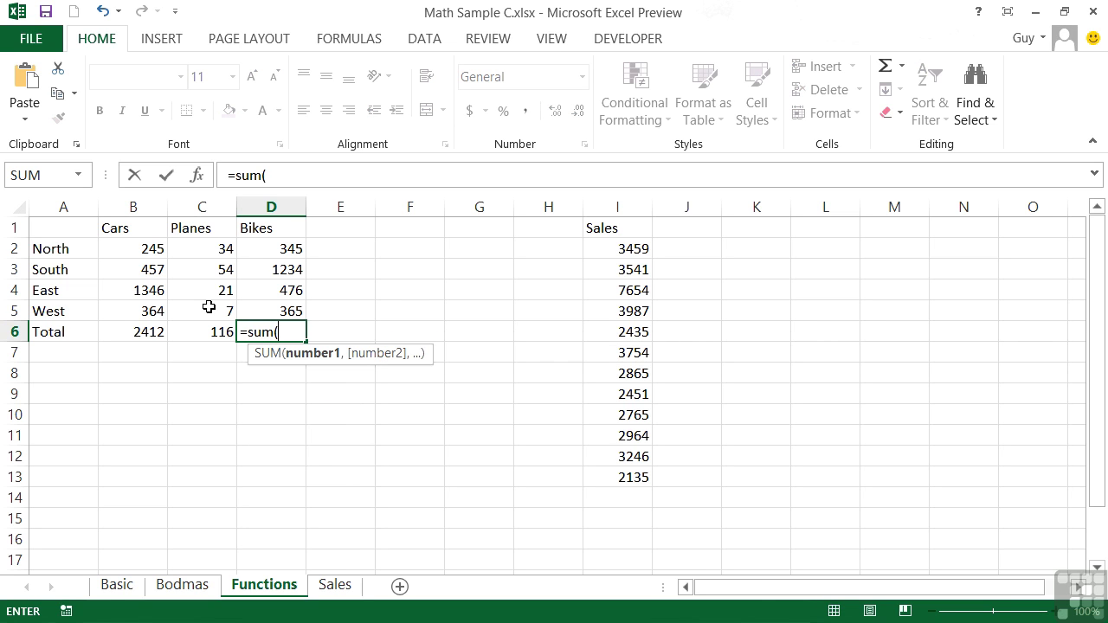
left_click_drag(297, 310, 292, 250)
key("Return")
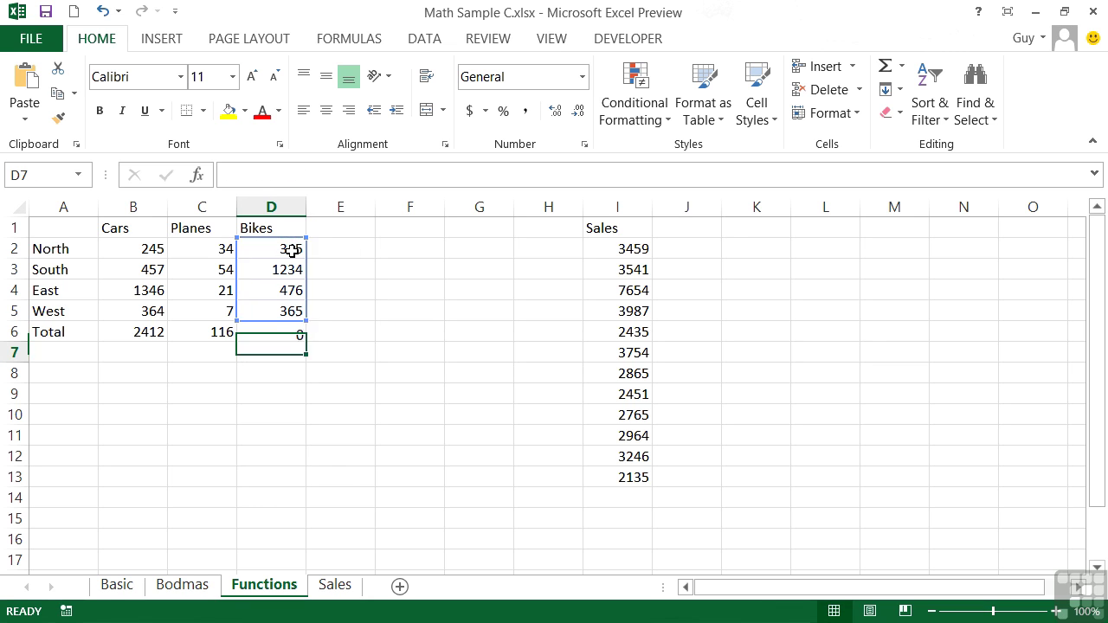
key("Up")
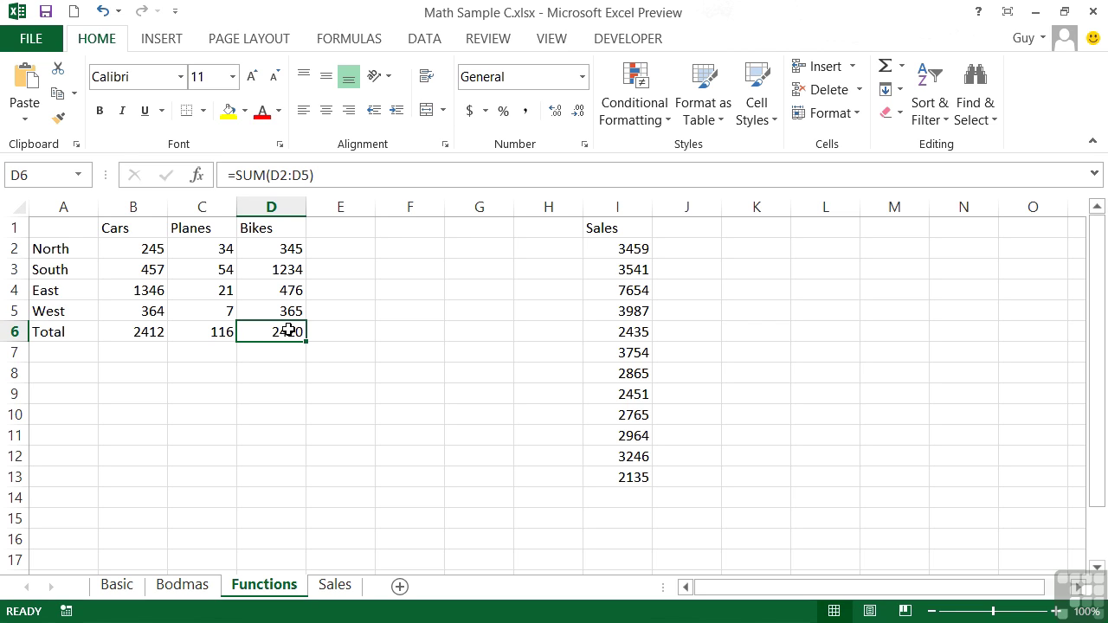
Add the column heading "Total" in E1, beside the Bikes heading.
left_click(347, 247)
left_click(342, 227)
type("Total")
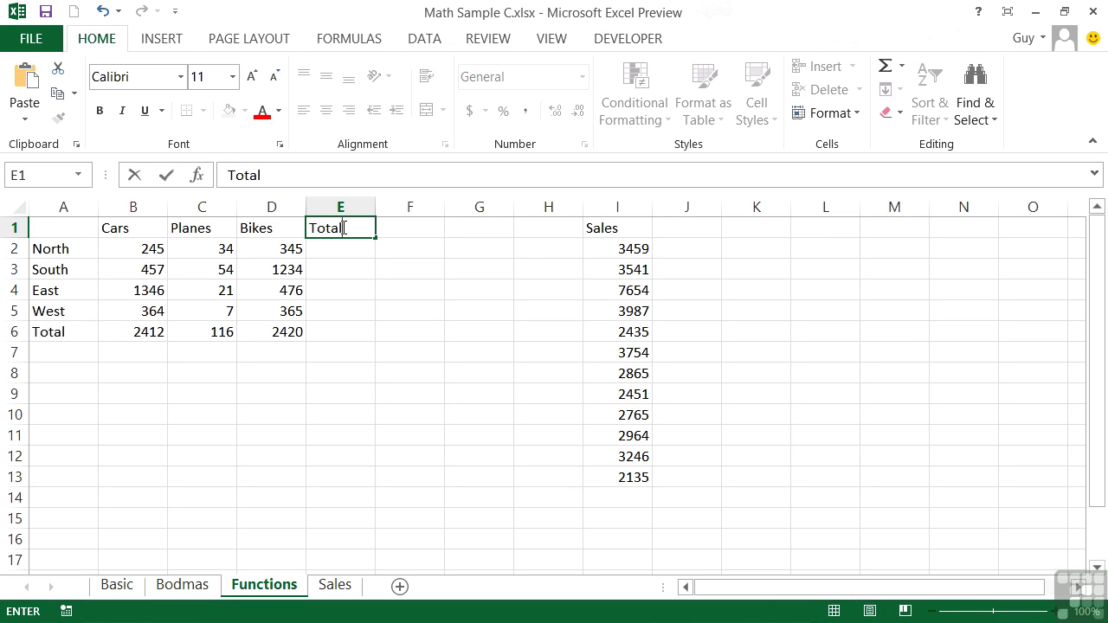
key("Return")
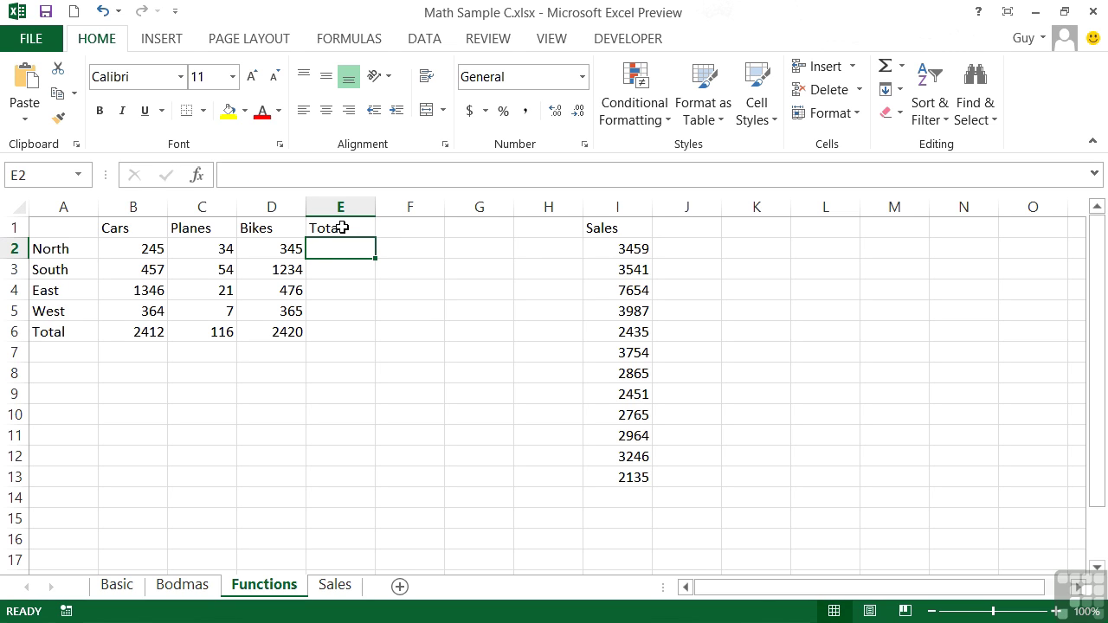
Total the North row in E2 with a SUM of B2:D2 and the South row in E3 with a SUM of B3:D3.
type("=sum(")
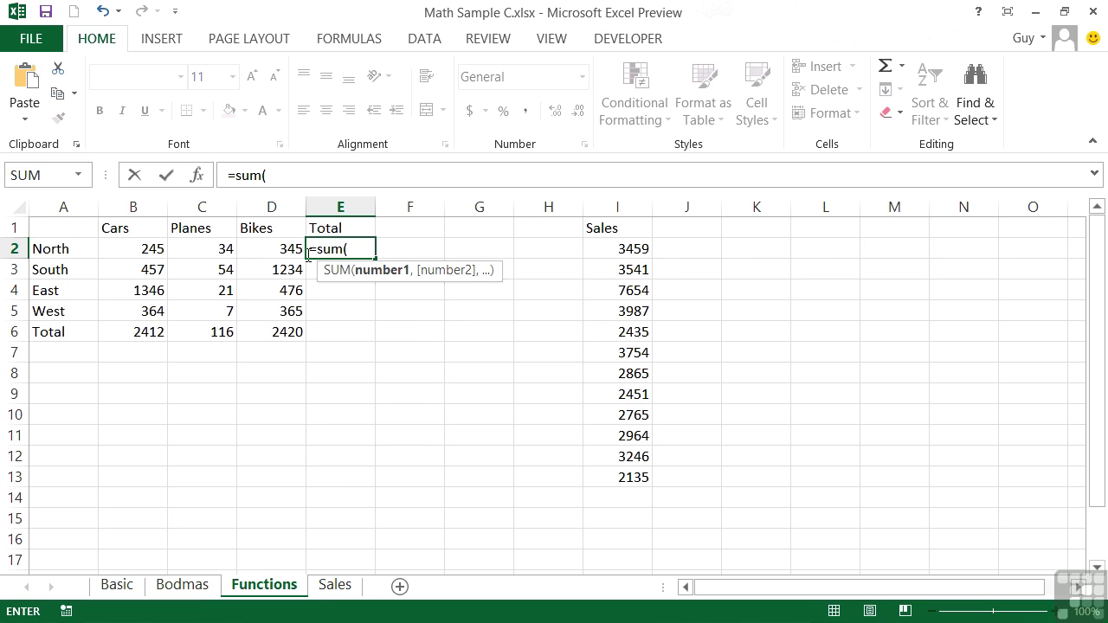
left_click_drag(153, 249, 260, 247)
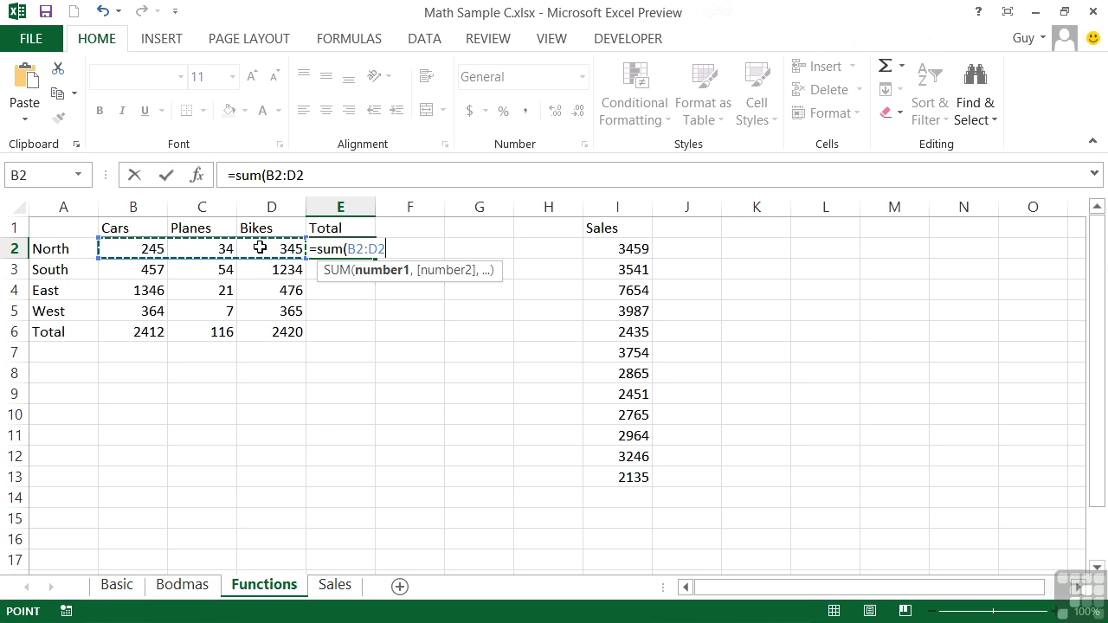
key("Return")
type("=sum(")
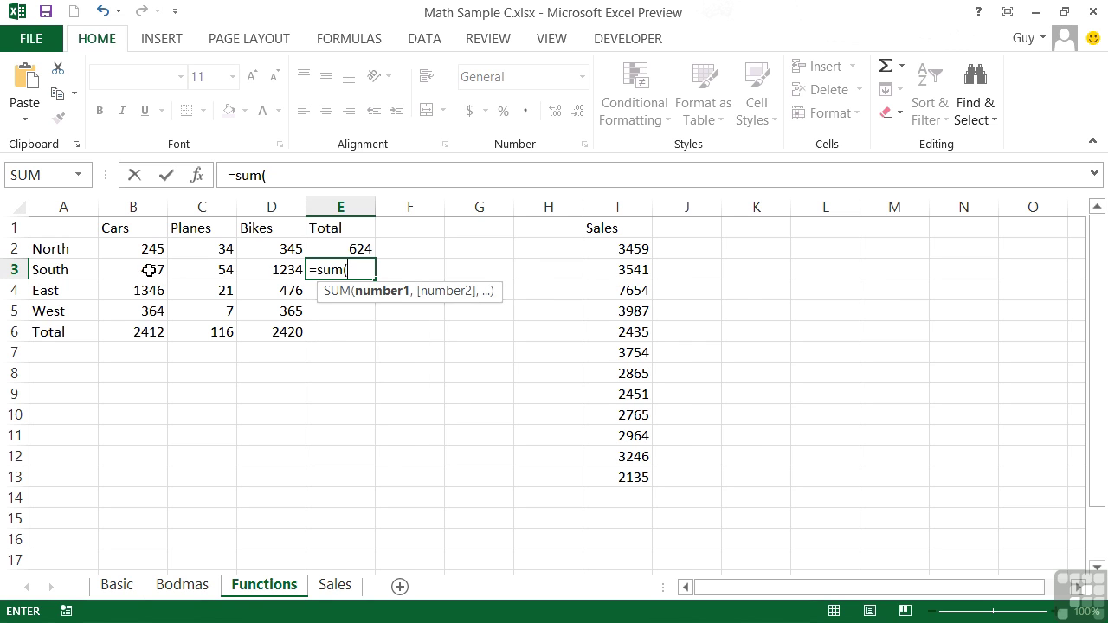
left_click_drag(148, 270, 282, 273)
key("Return")
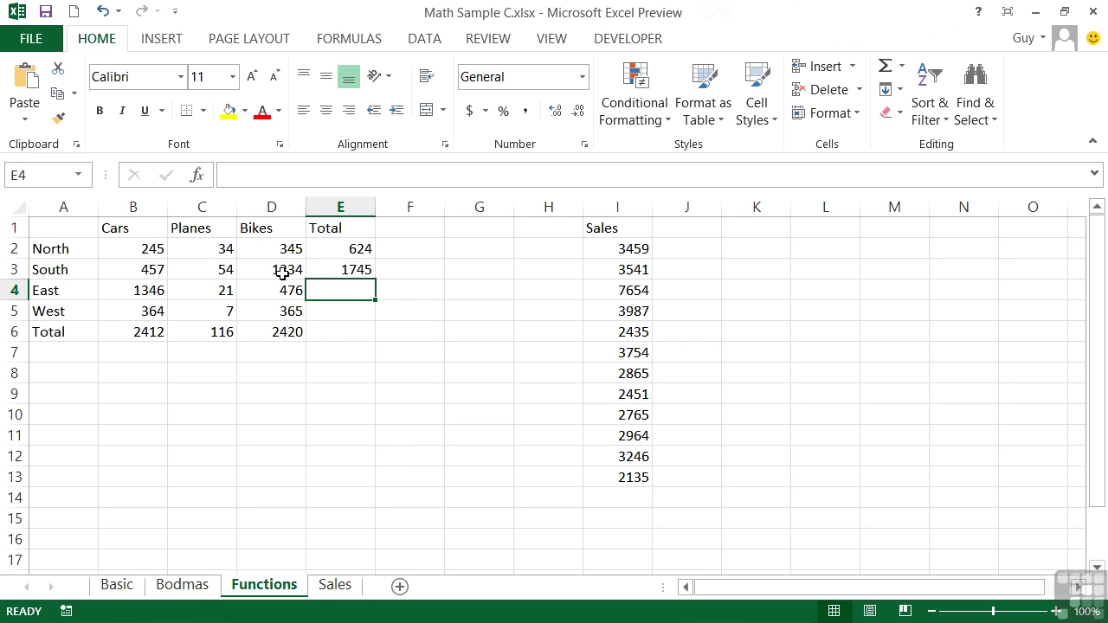
Total the East row in E4 with a SUM of B4:D4 and the West row in E5 with a SUM of B5:D5.
type("=sum(")
left_click_drag(141, 293, 275, 294)
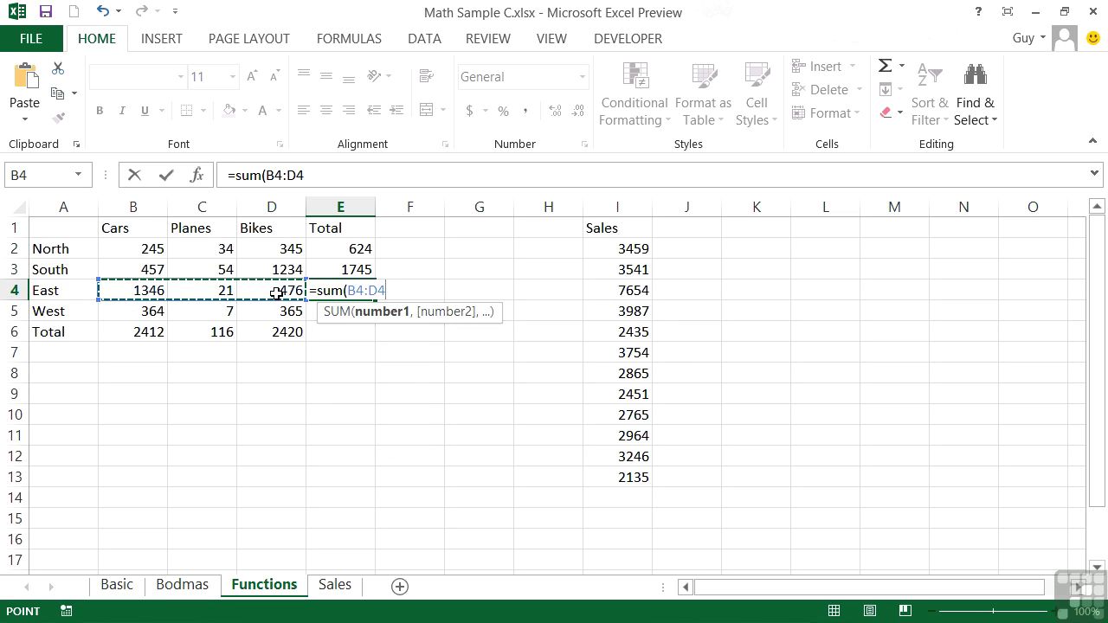
type(")")
key("Return")
type("=sum(")
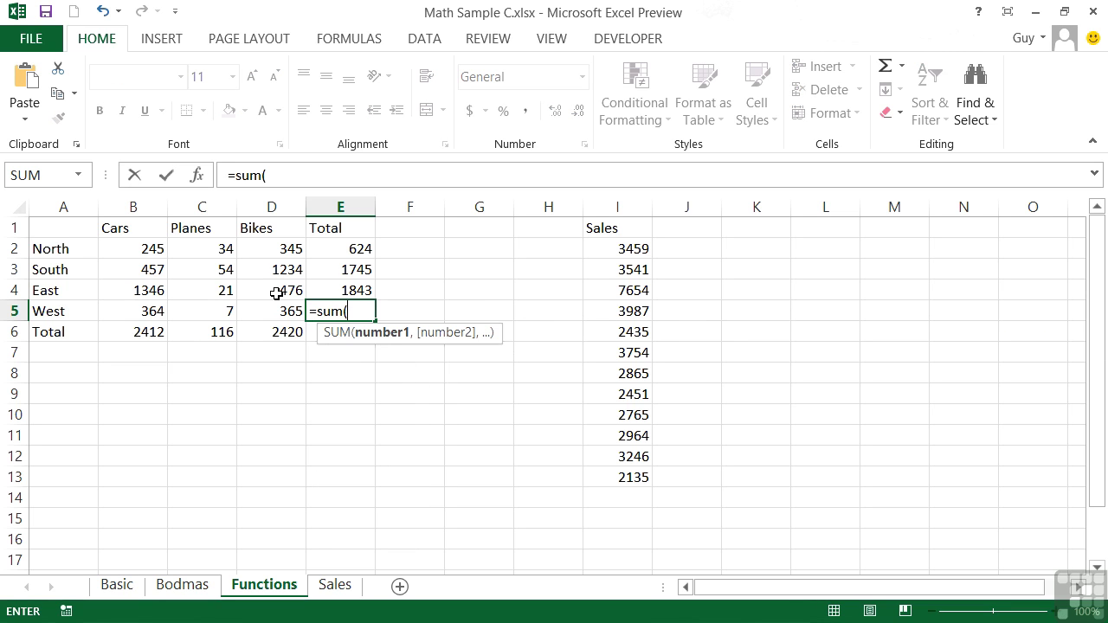
left_click_drag(139, 309, 266, 308)
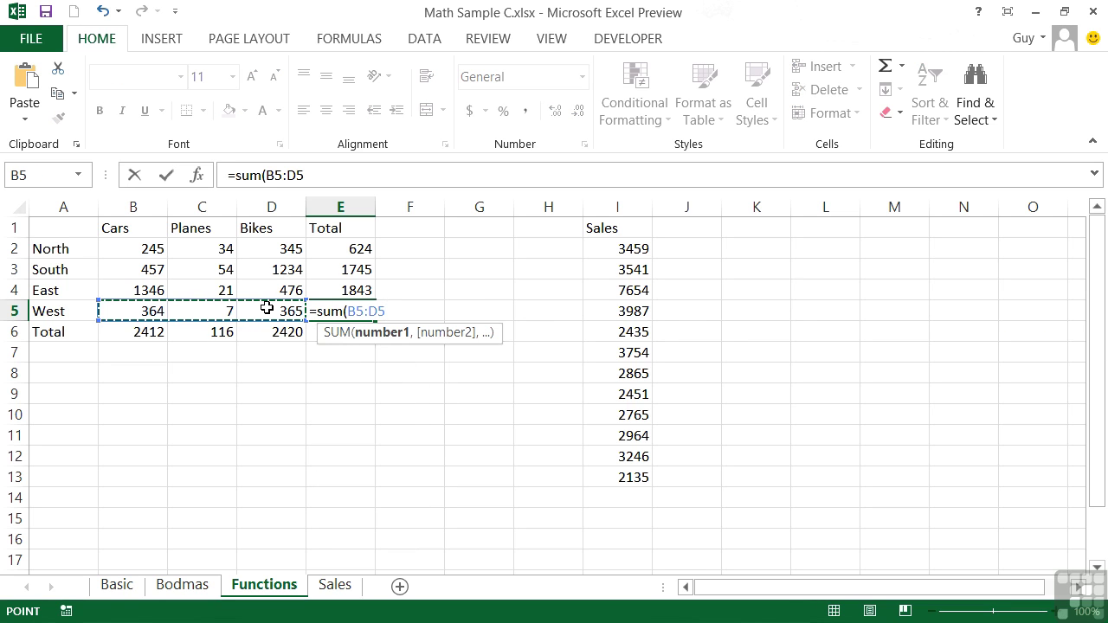
type(")")
key("Return")
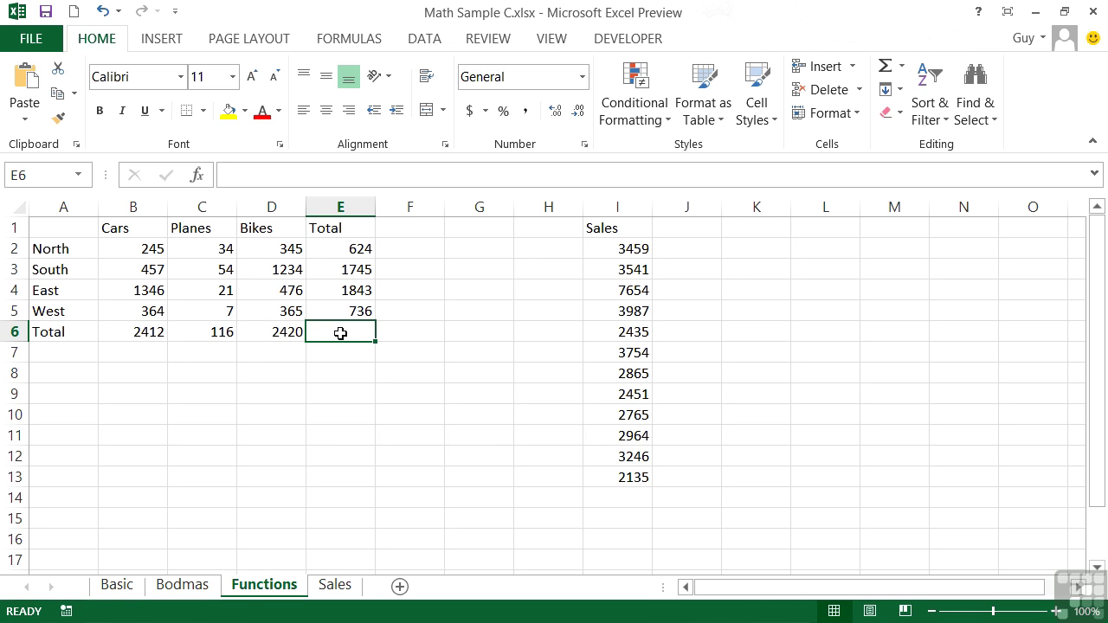
Calculate the grand total of all regions and vehicle types in E6 with a SUM of B2:D5.
type("=s")
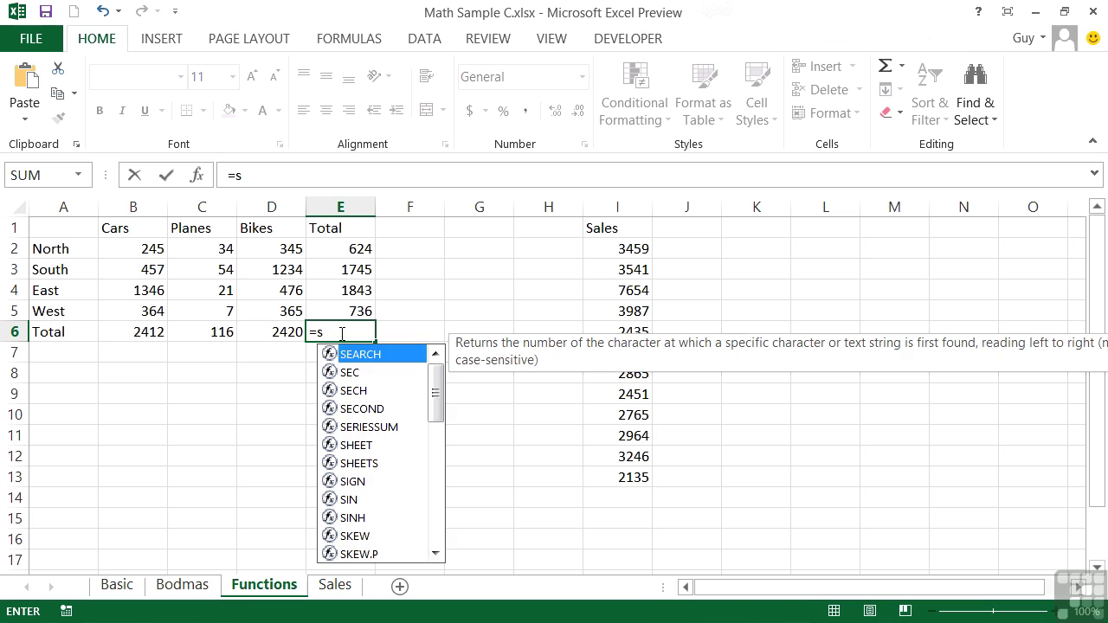
type("um(")
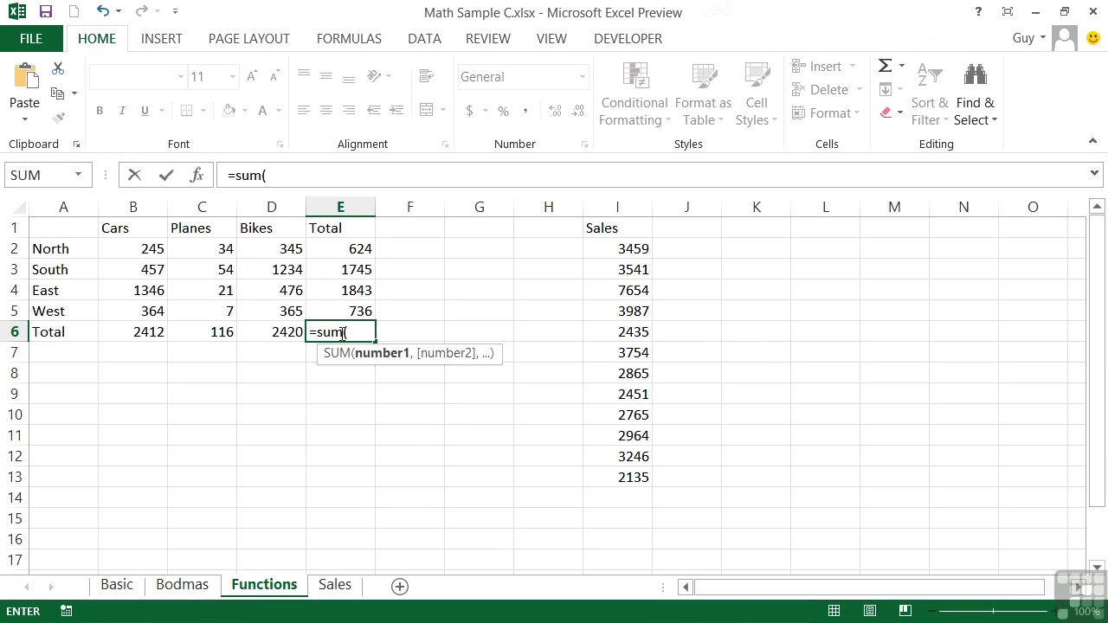
left_click_drag(139, 247, 269, 310)
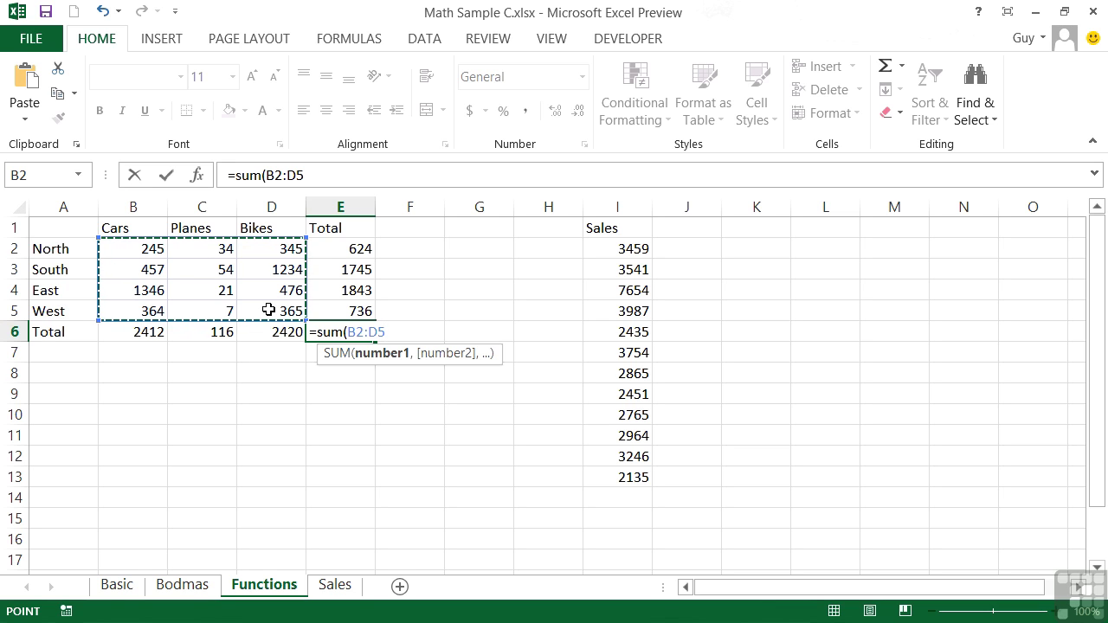
key("Return")
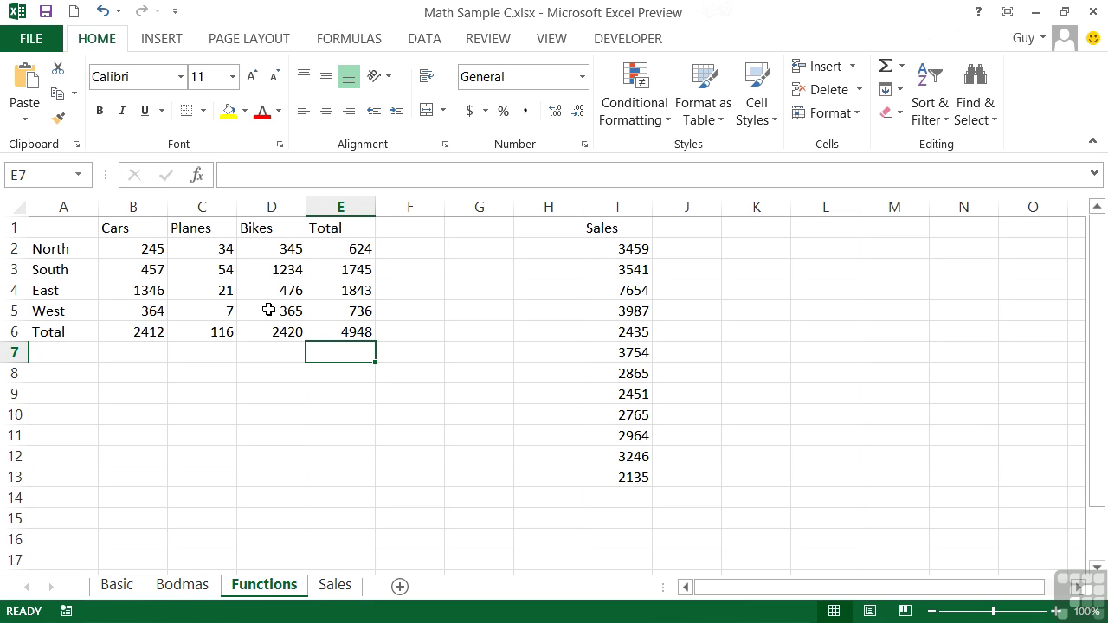
Total the Sales column in I14 with AutoSum over I2:I13 and inspect the formula it inserts.
left_click(618, 498)
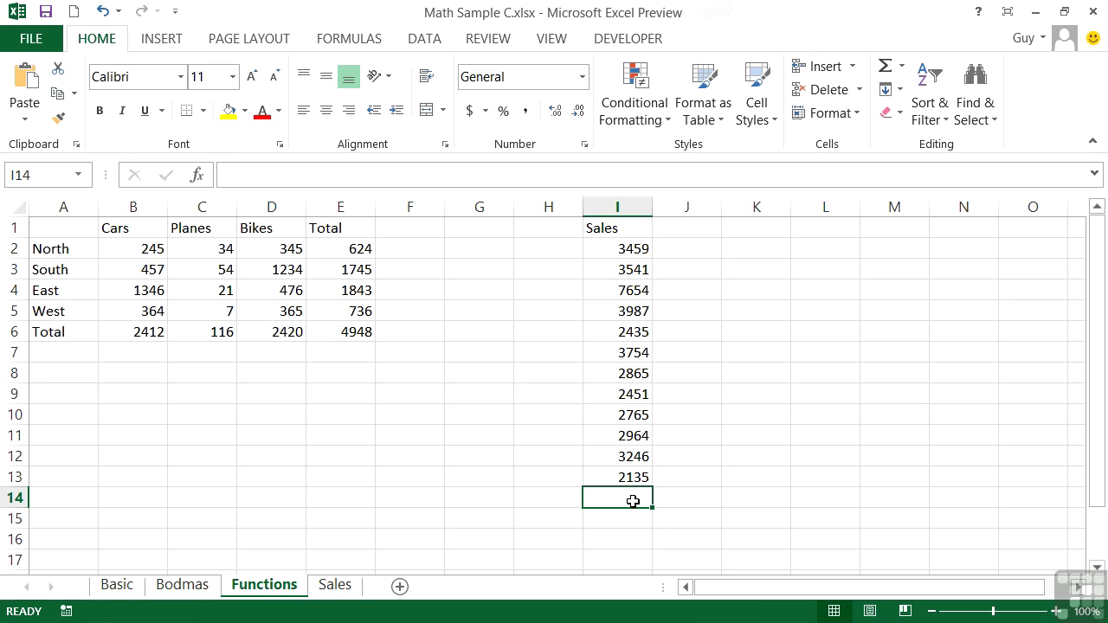
left_click(884, 68)
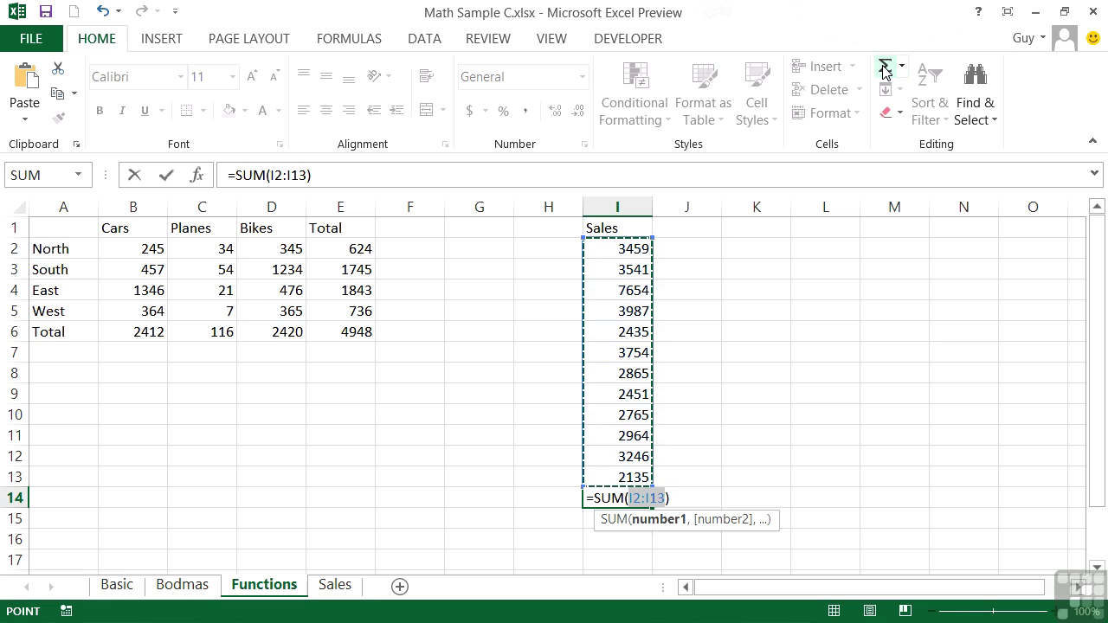
key("Return")
key("Up")
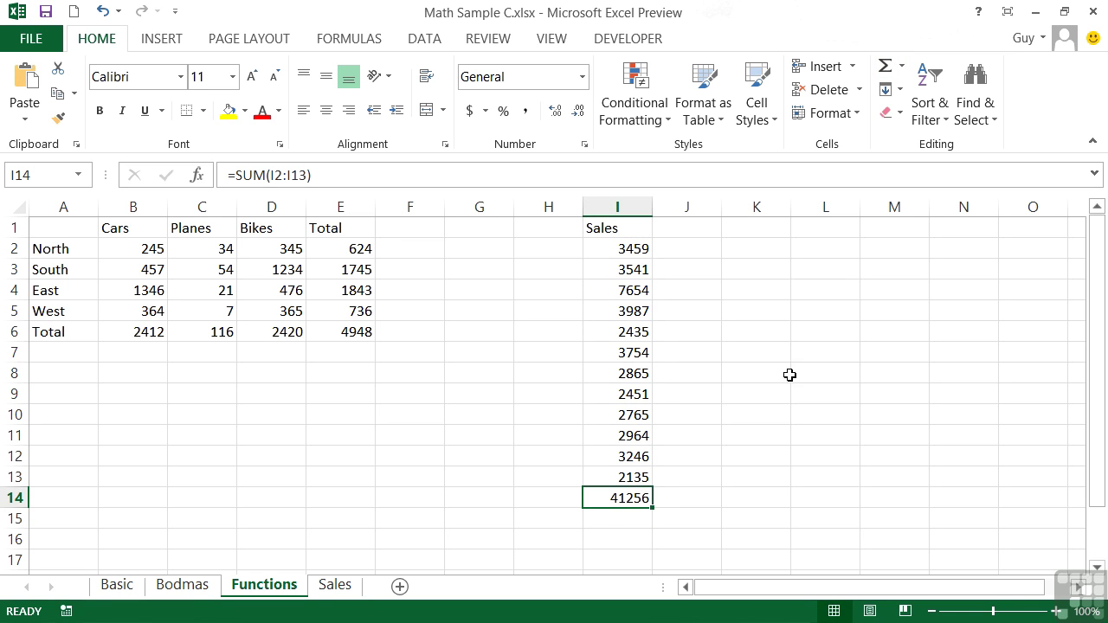
double_click(619, 501)
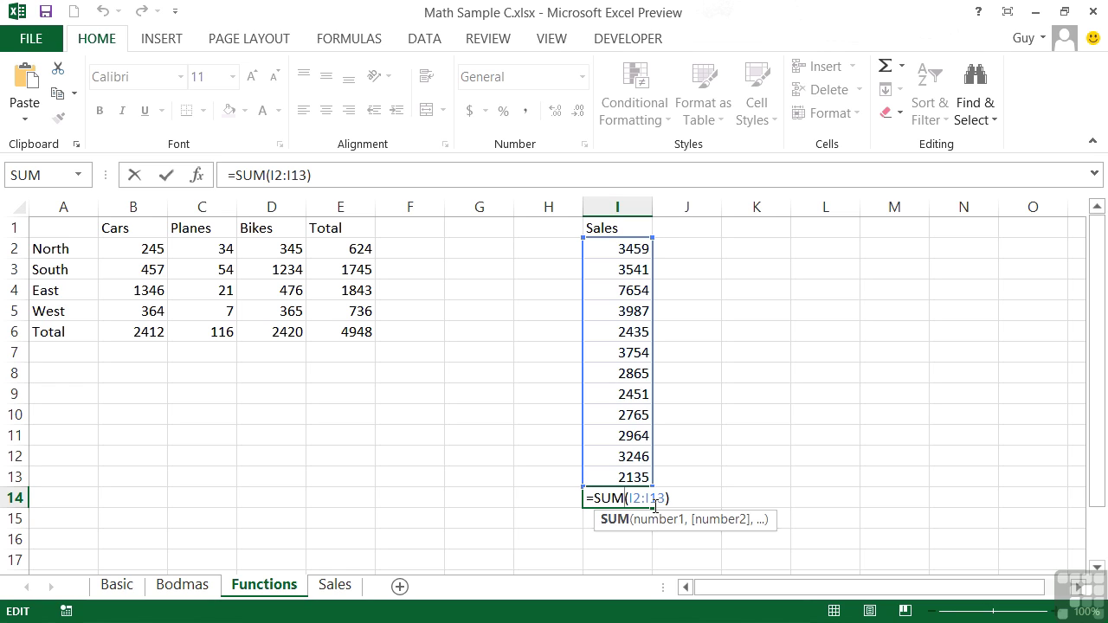
key("ctrl+Return")
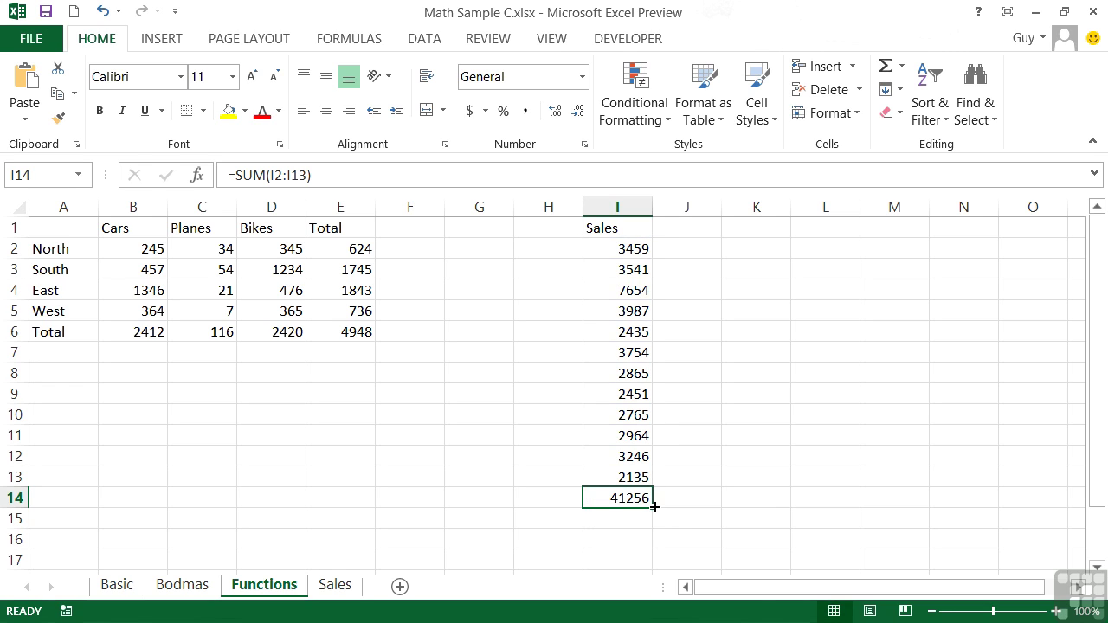
Clear the Sales total in I14 and delete the sales value in I7 to leave a gap in the column.
key("Delete")
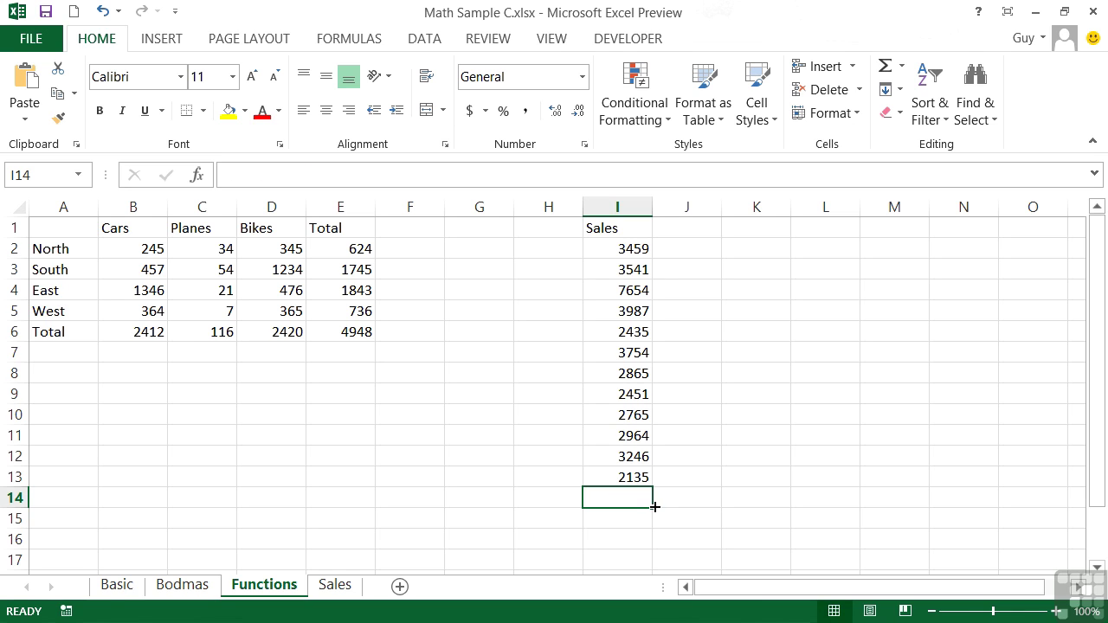
left_click(640, 358)
key("Delete")
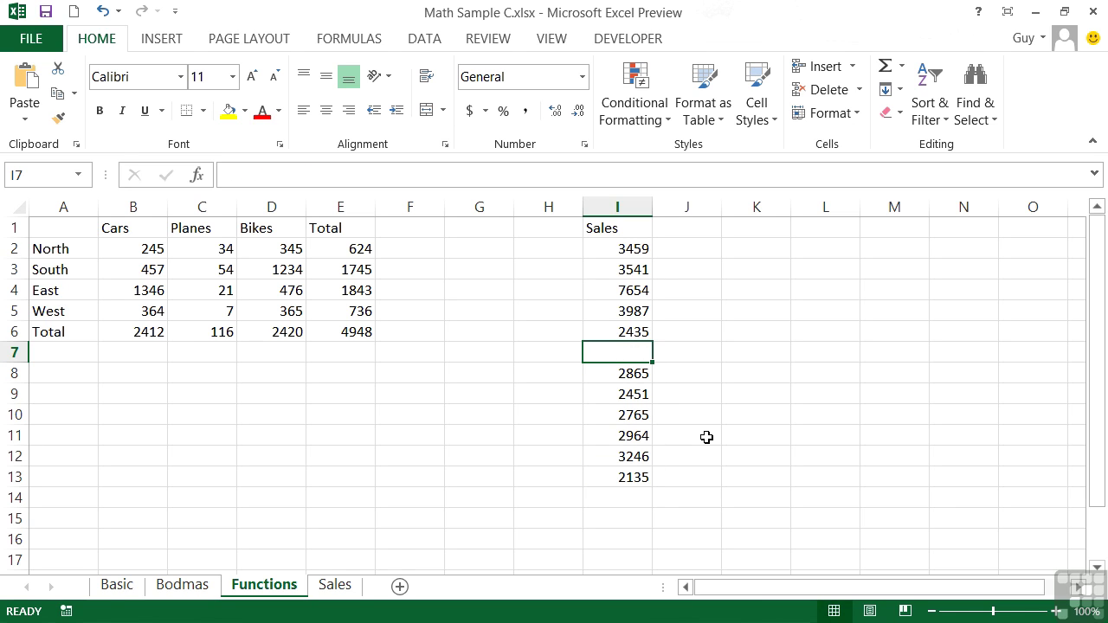
key("Down")
left_click(627, 502)
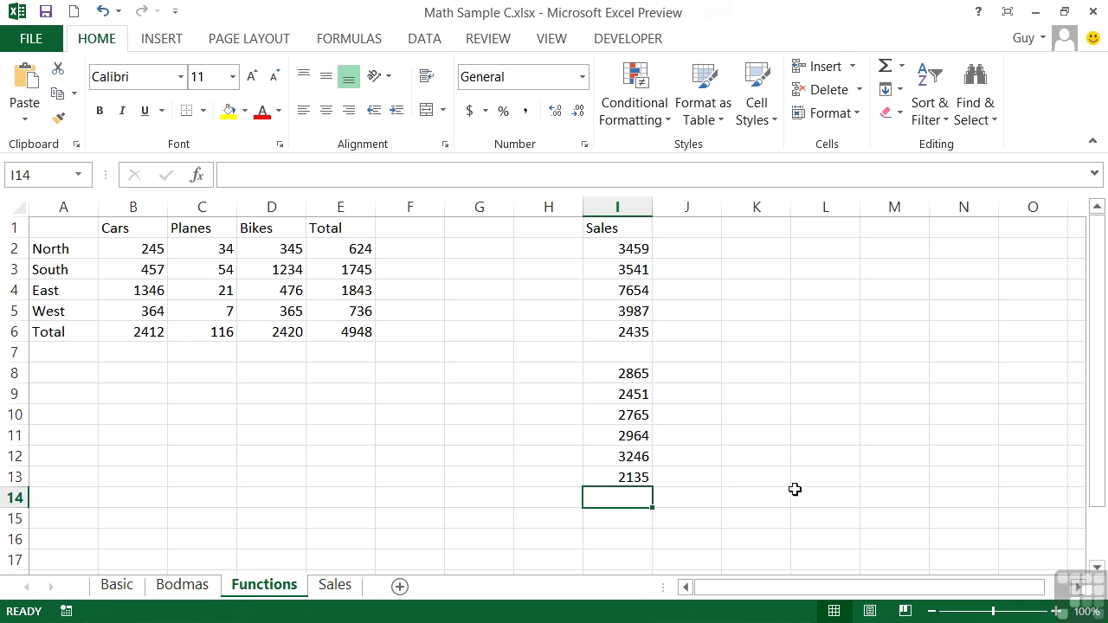
left_click(884, 67)
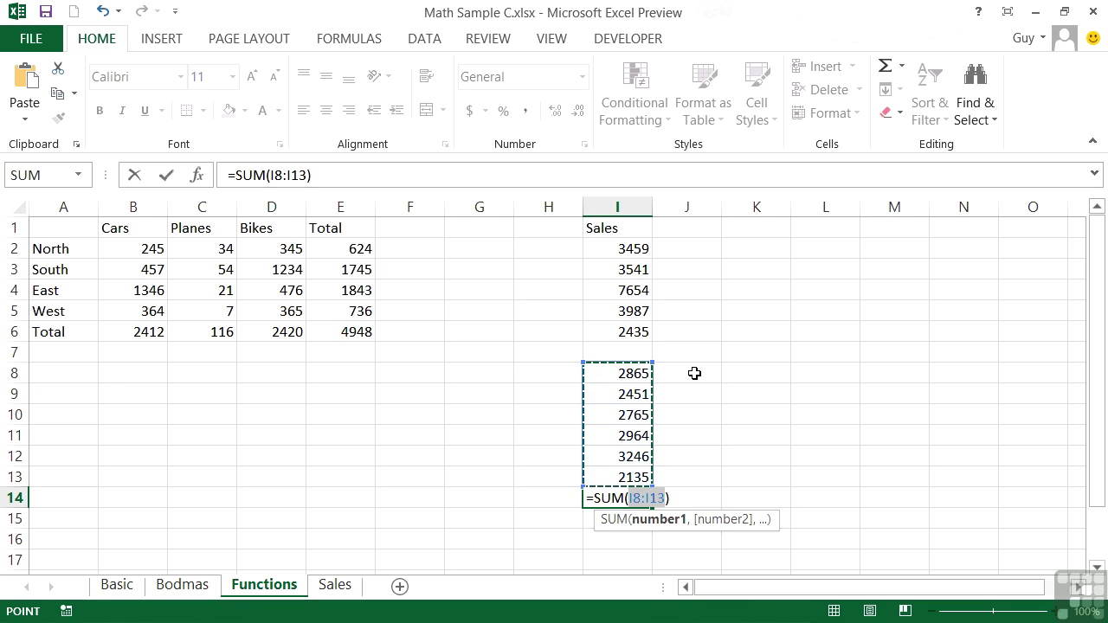
key("Escape")
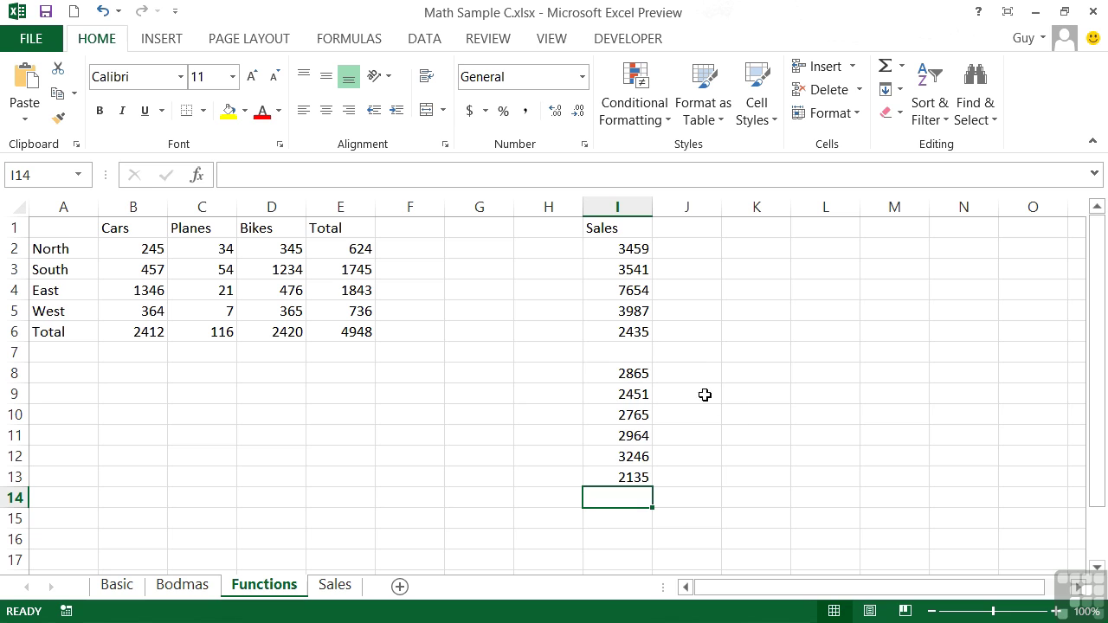
Select the whole Sales range I2:I13, including the blank cell, and total it in I14 with AutoSum.
left_click_drag(629, 247, 616, 479)
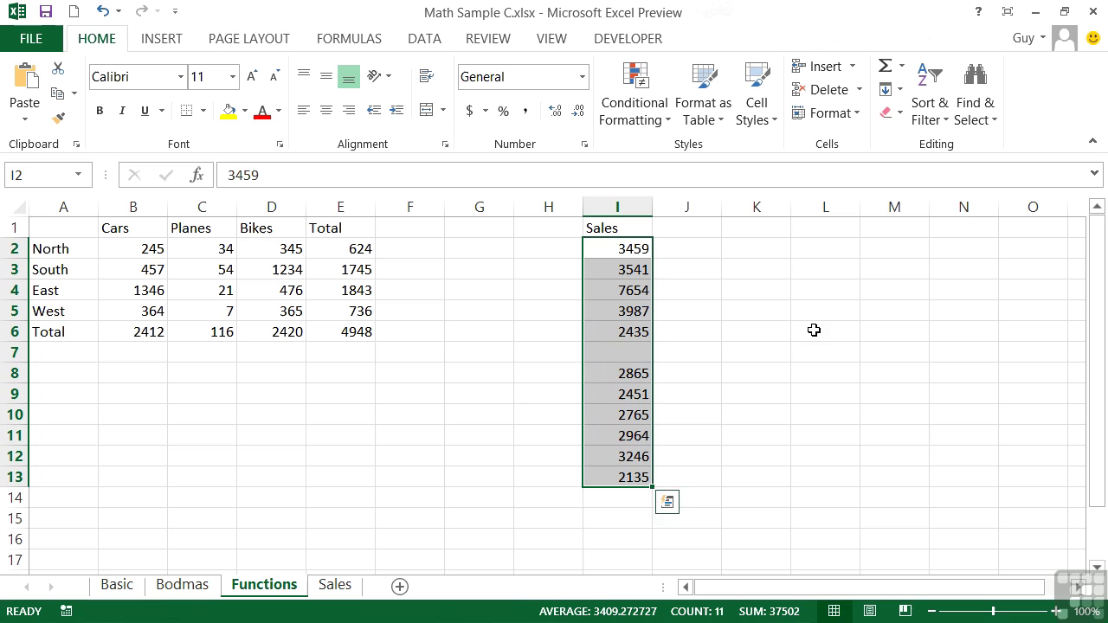
left_click(884, 67)
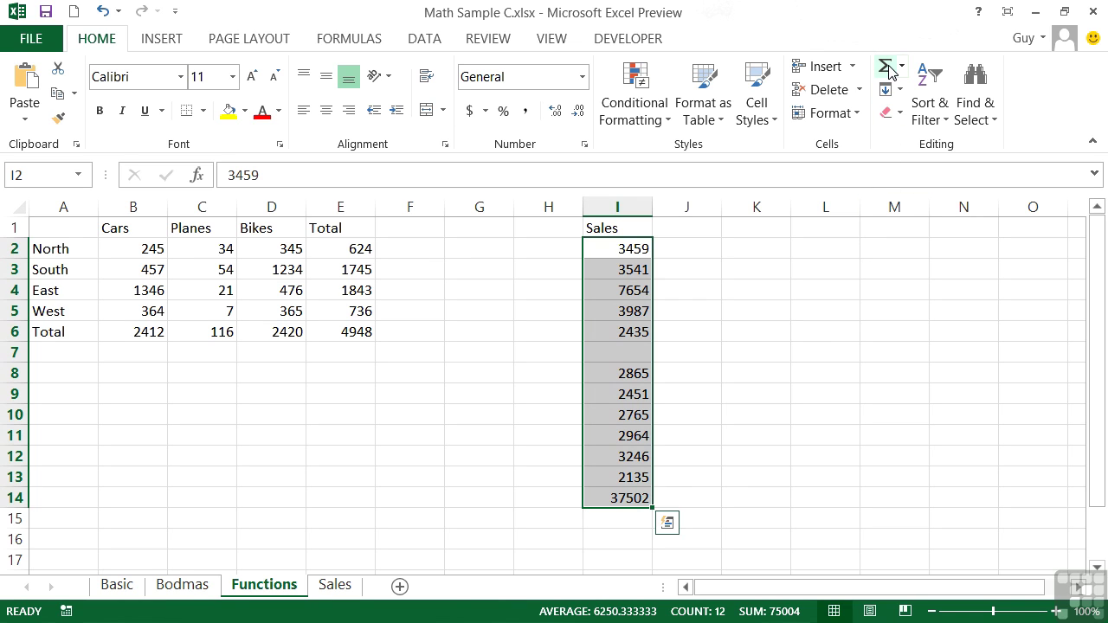
left_click(641, 498)
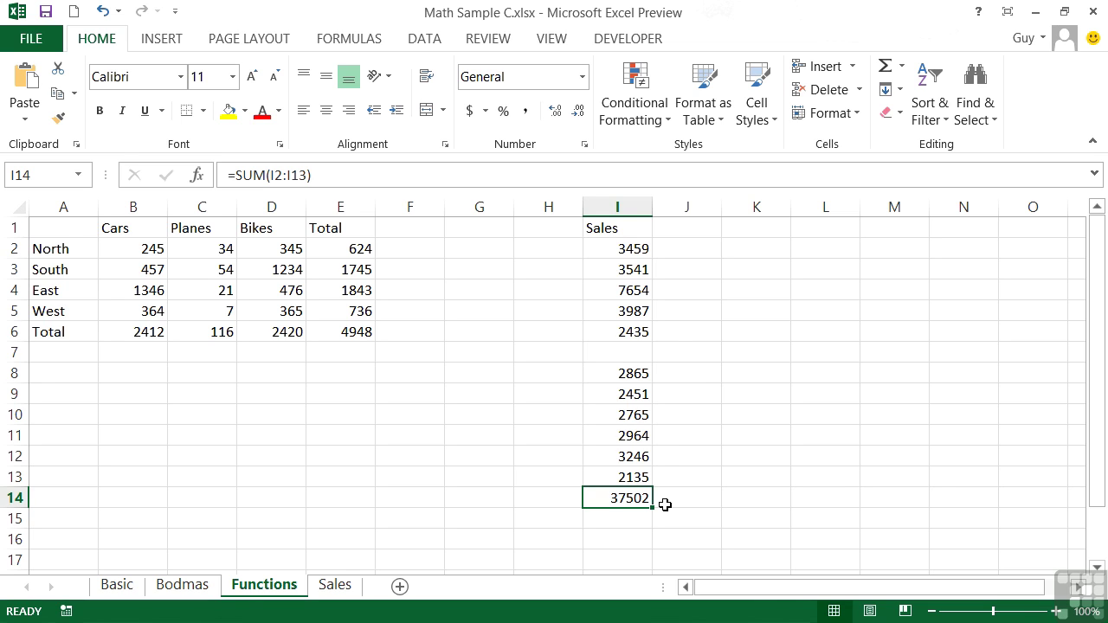